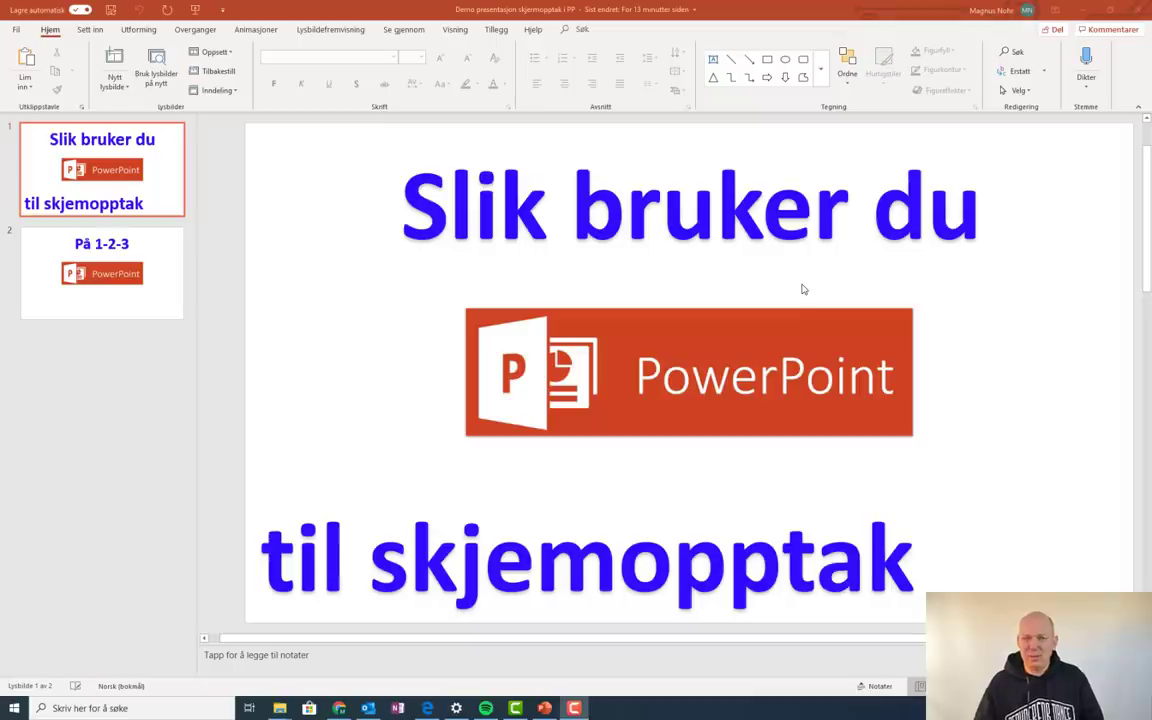
Enable the Opptak tab under Fil > Alternativer > Tilpass båndet so it stays in the ribbon
click(18, 32)
click(18, 32)
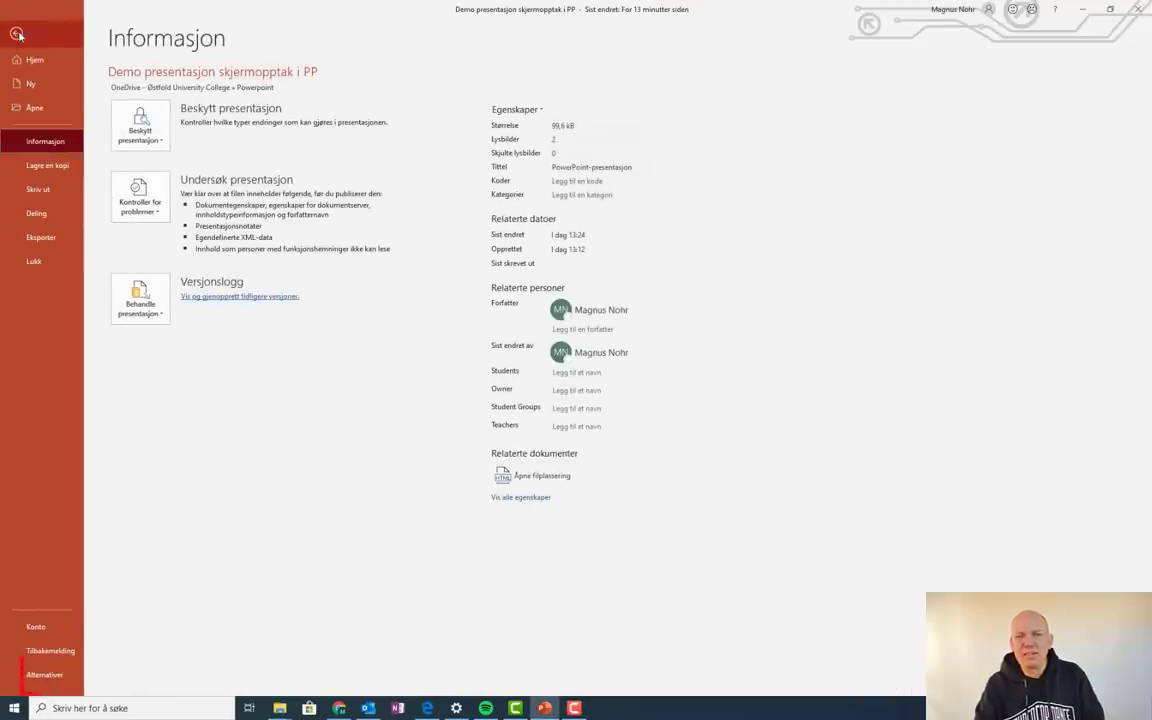
click(45, 675)
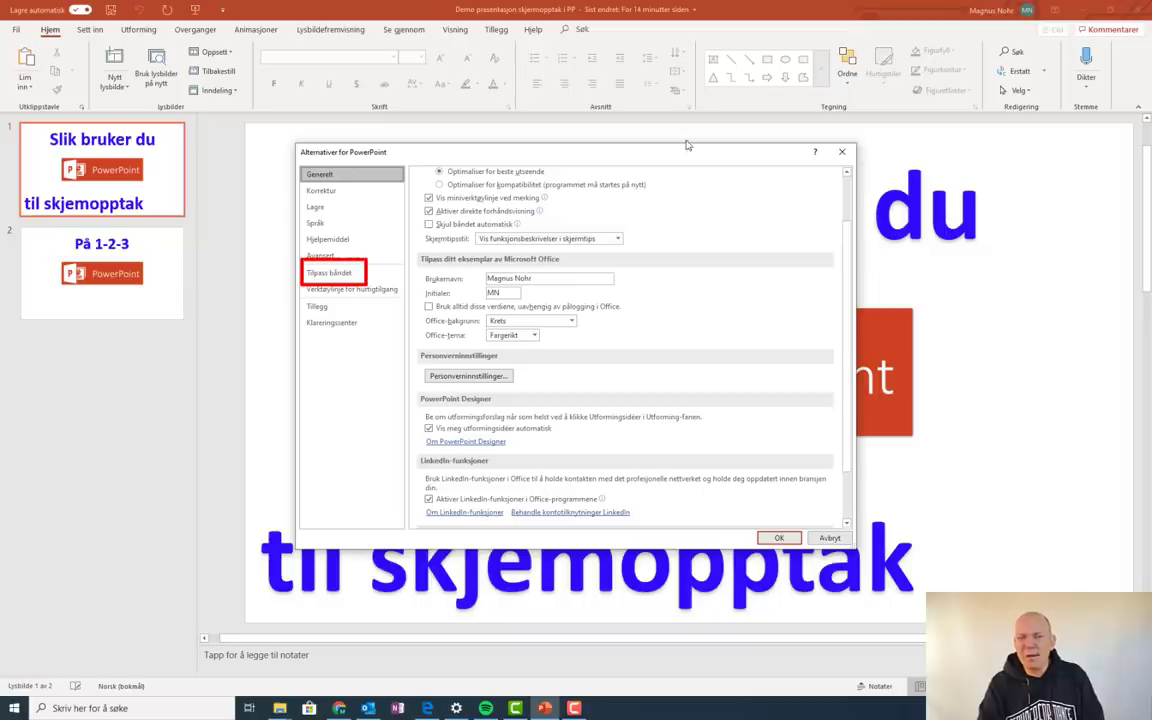
click(374, 274)
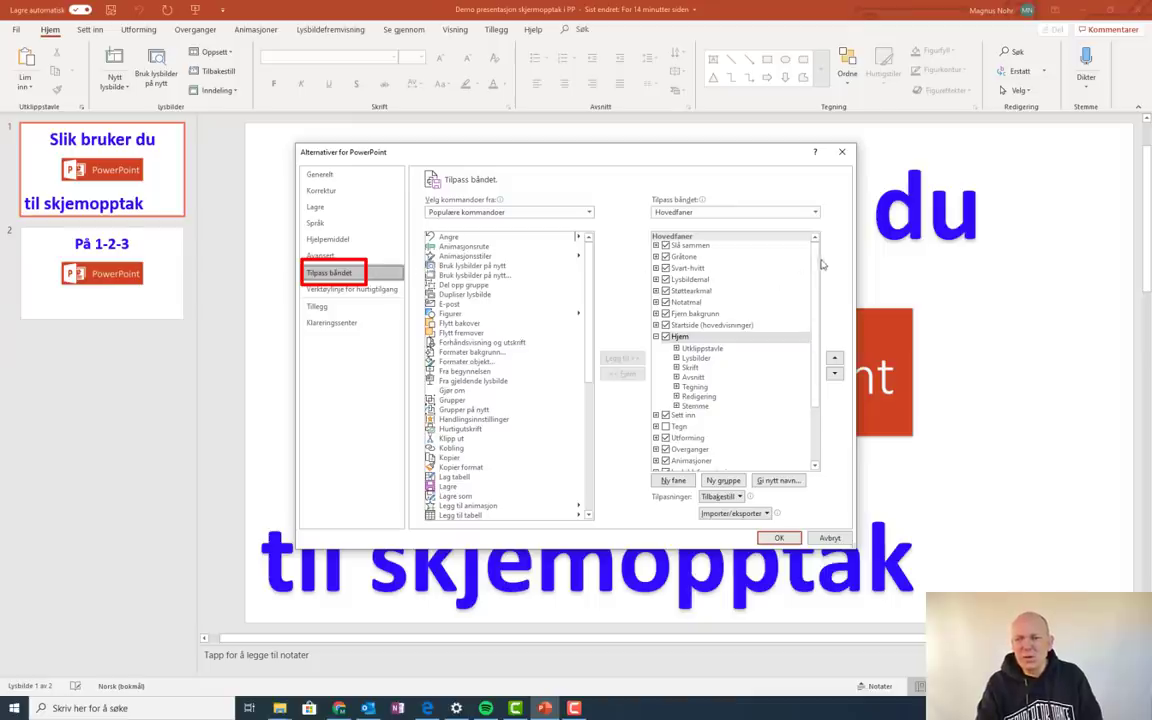
scroll(818, 330, down, 2)
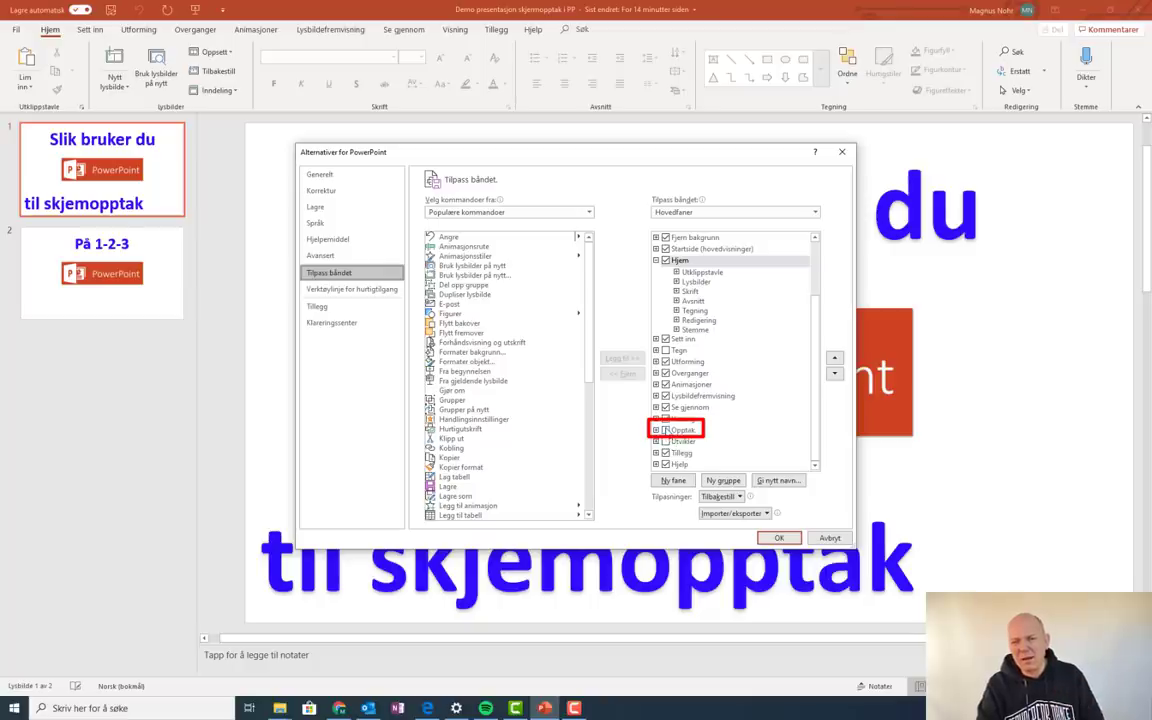
click(666, 430)
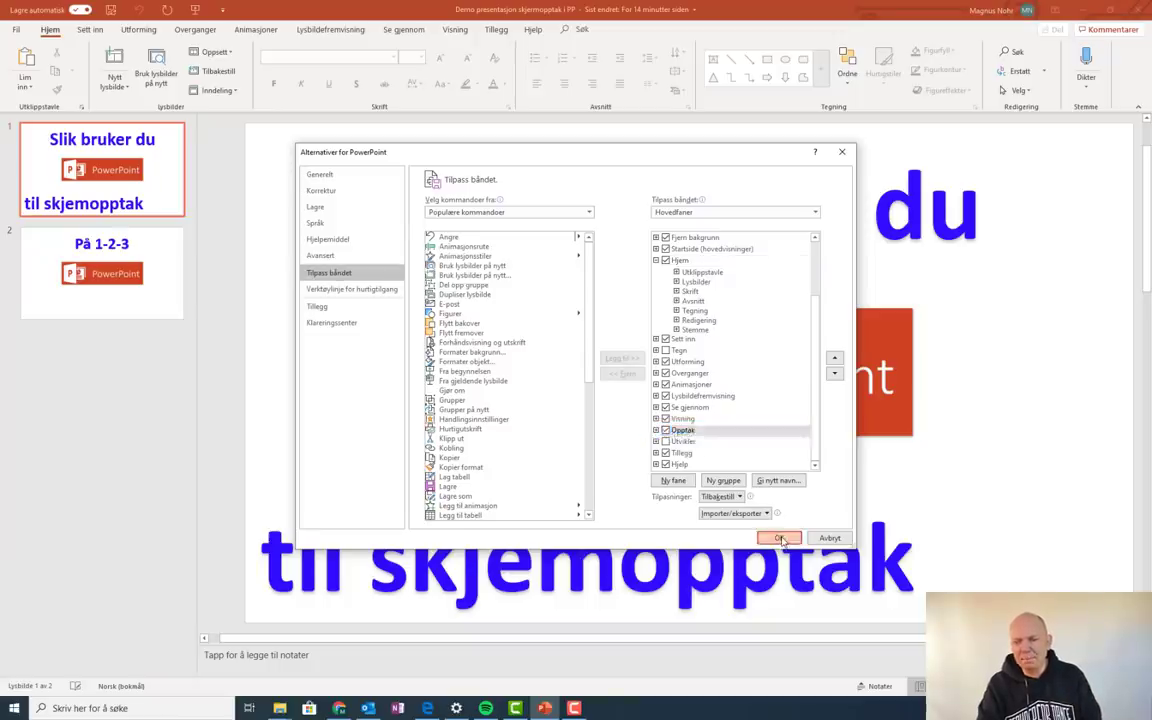
click(779, 538)
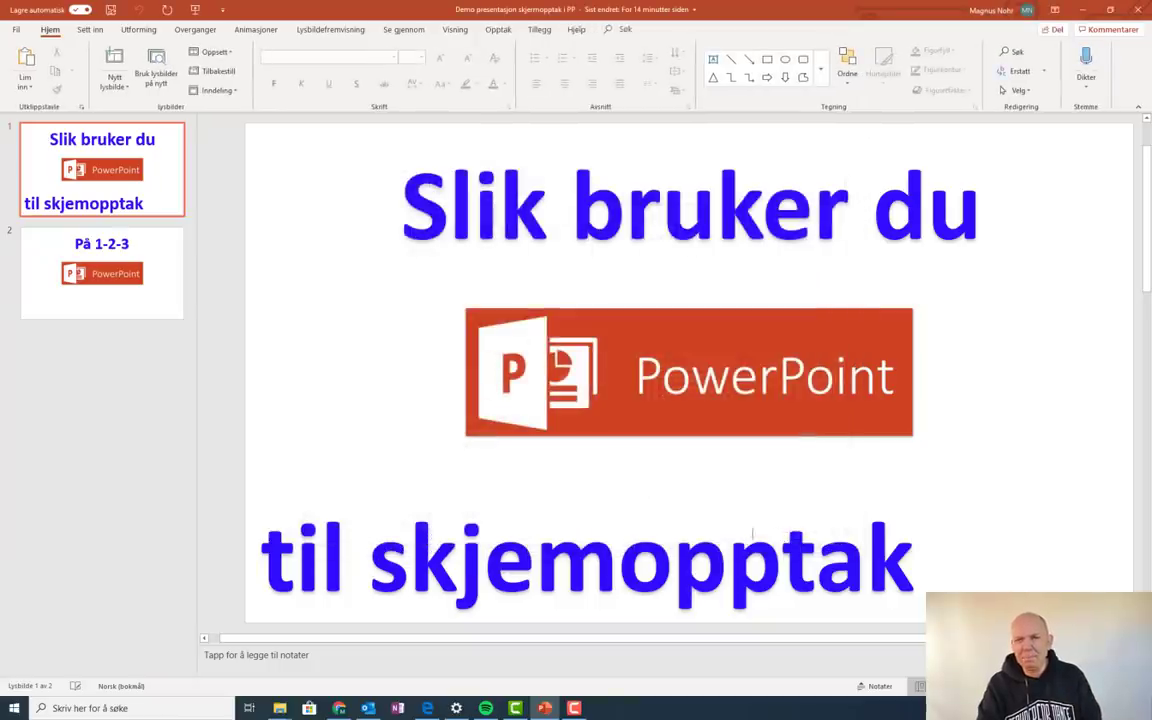
Show the Opptak tab, glance at the På 1-2-3 slide, then return to the title slide
click(505, 33)
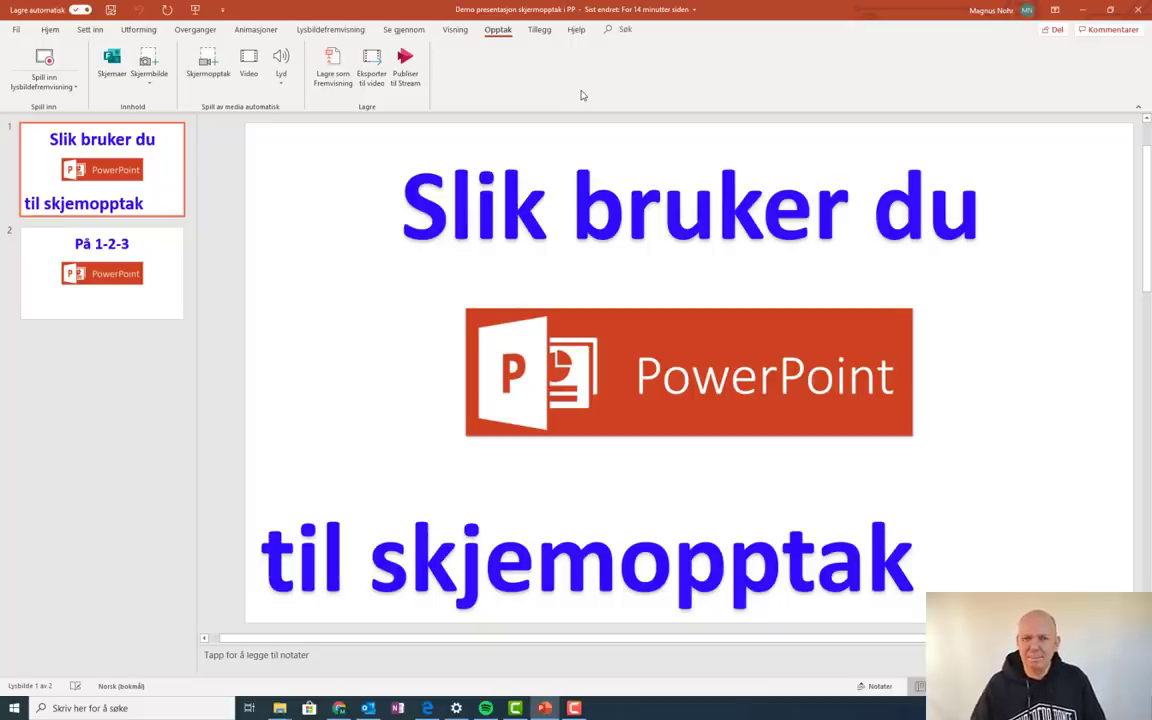
click(115, 250)
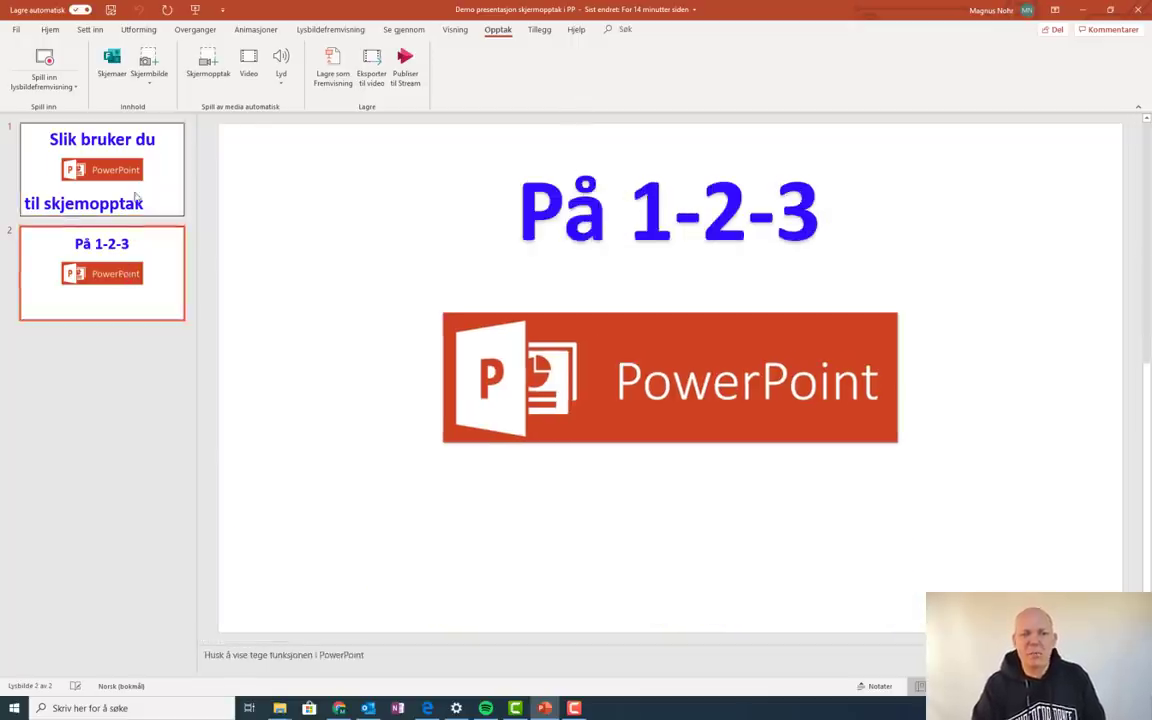
key(Up)
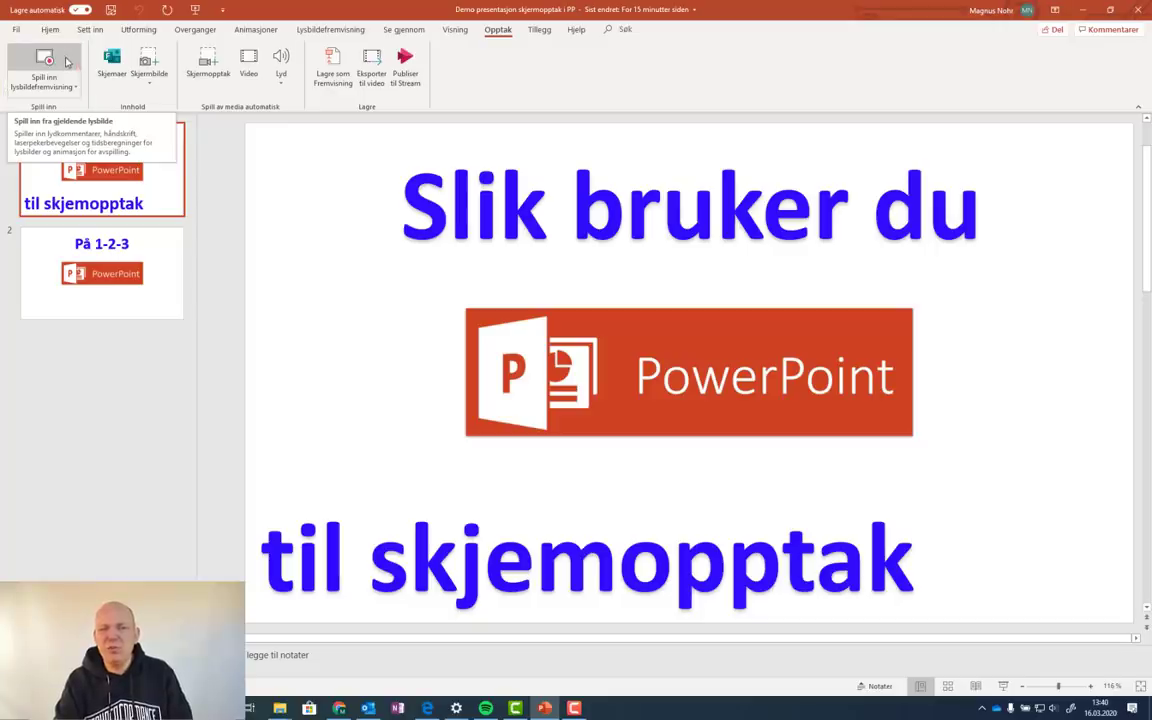
Open the slide-show recorder on slide 1, keeping Logitech BRIO as the camera
click(62, 61)
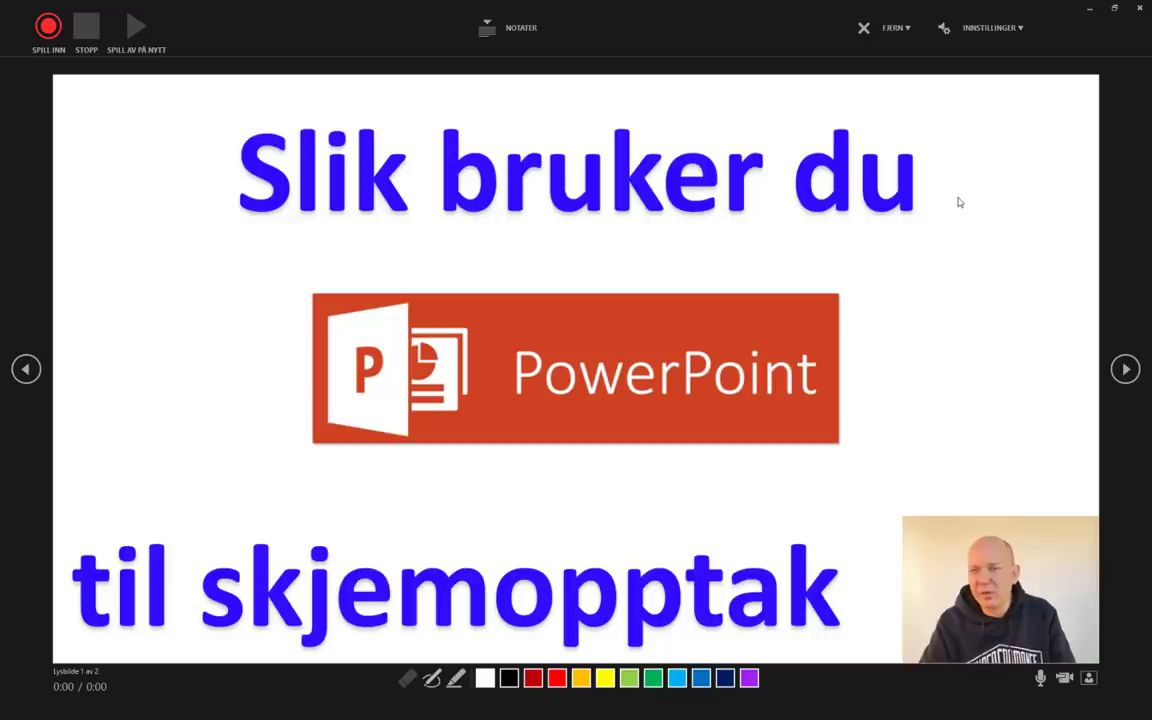
click(1000, 30)
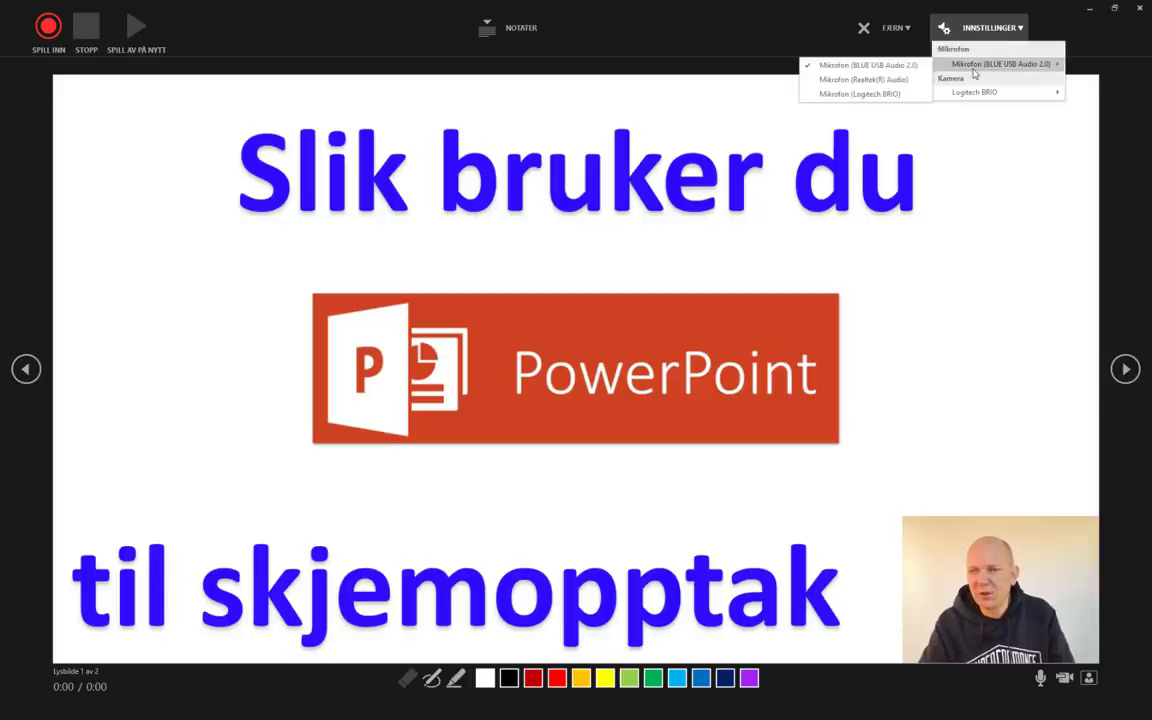
mouse_move(975, 92)
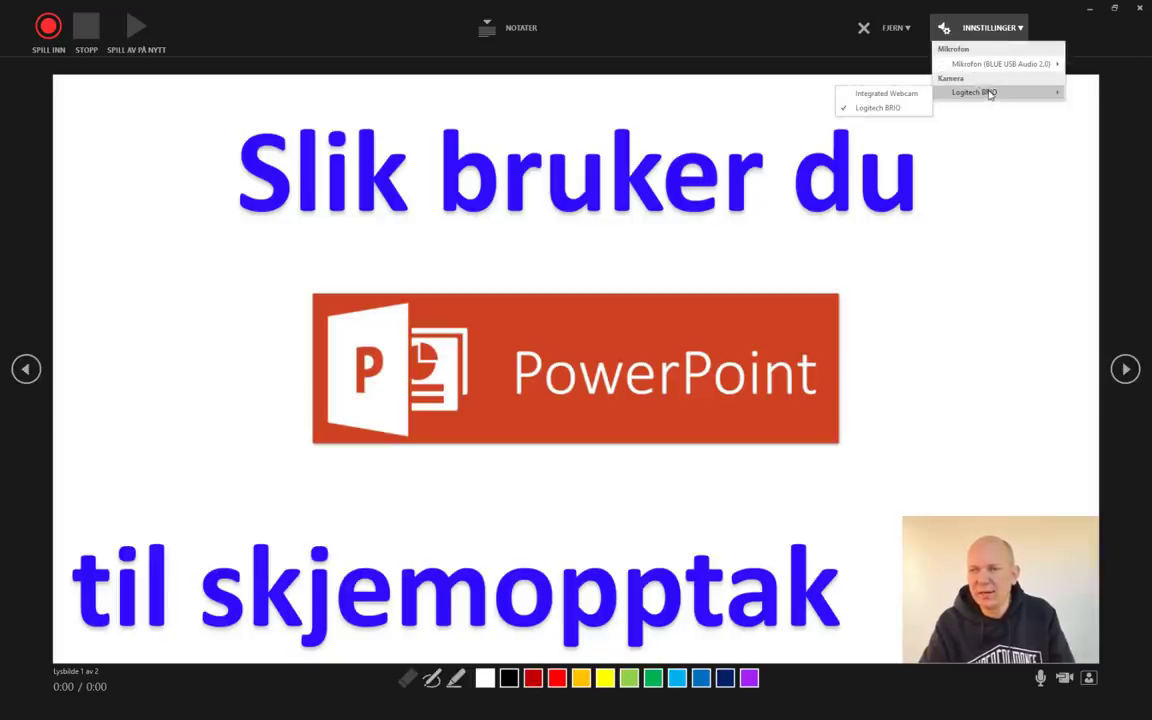
click(820, 48)
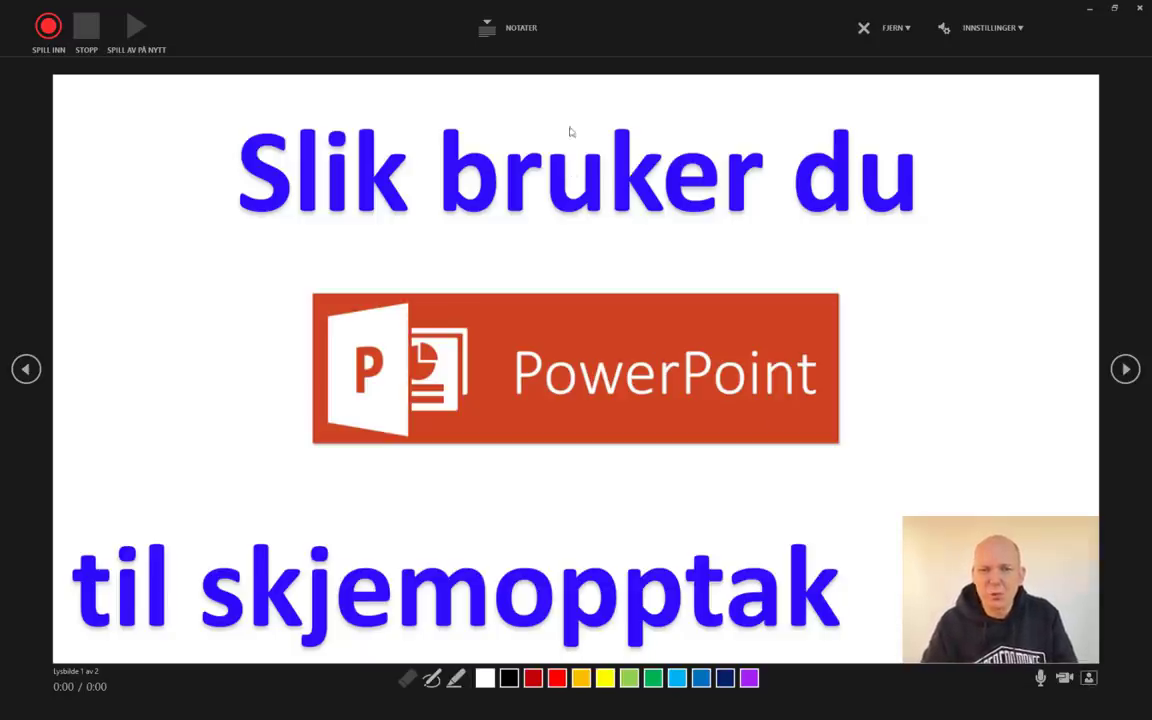
Show and hide the speaker notes, then select the pen for drawing on slides
click(527, 35)
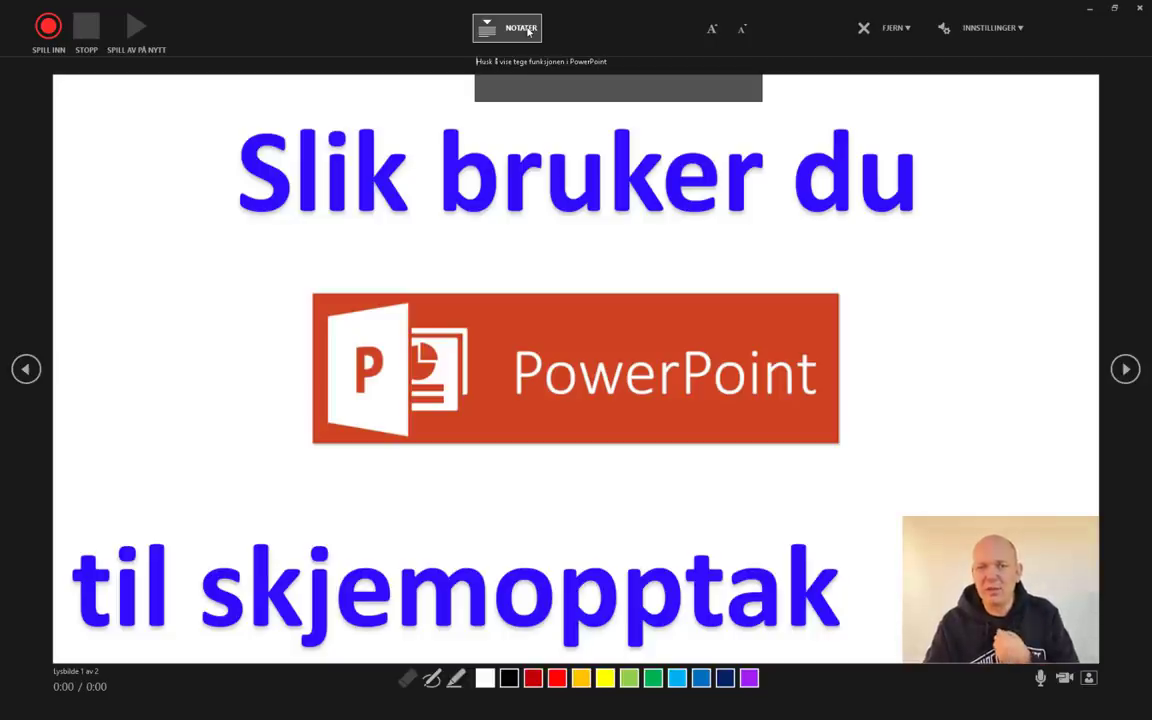
click(528, 31)
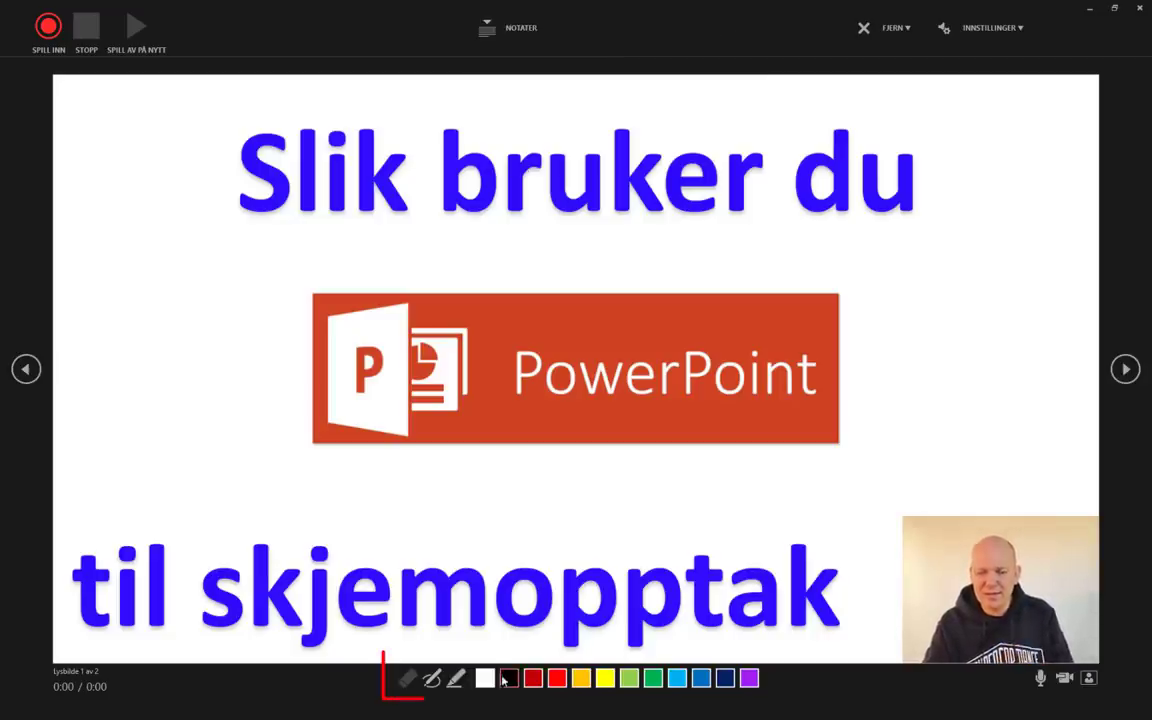
click(432, 680)
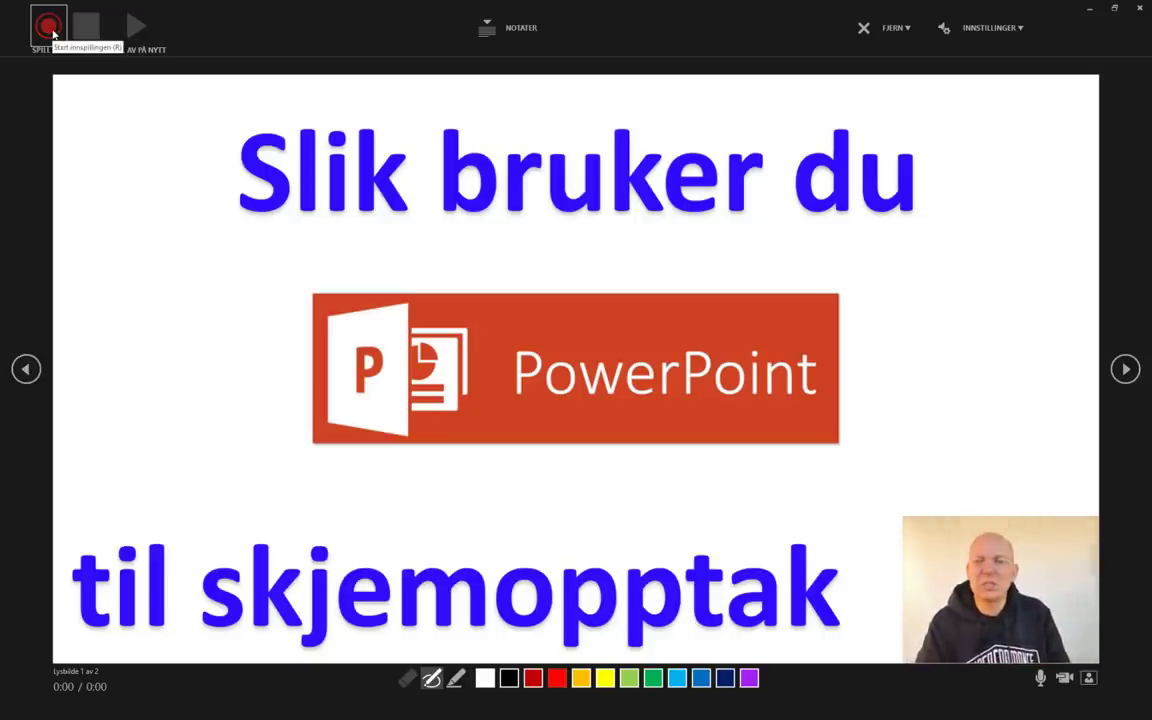
Record narration on the title slide, then on På 1-2-3, and return to slide editing
click(50, 30)
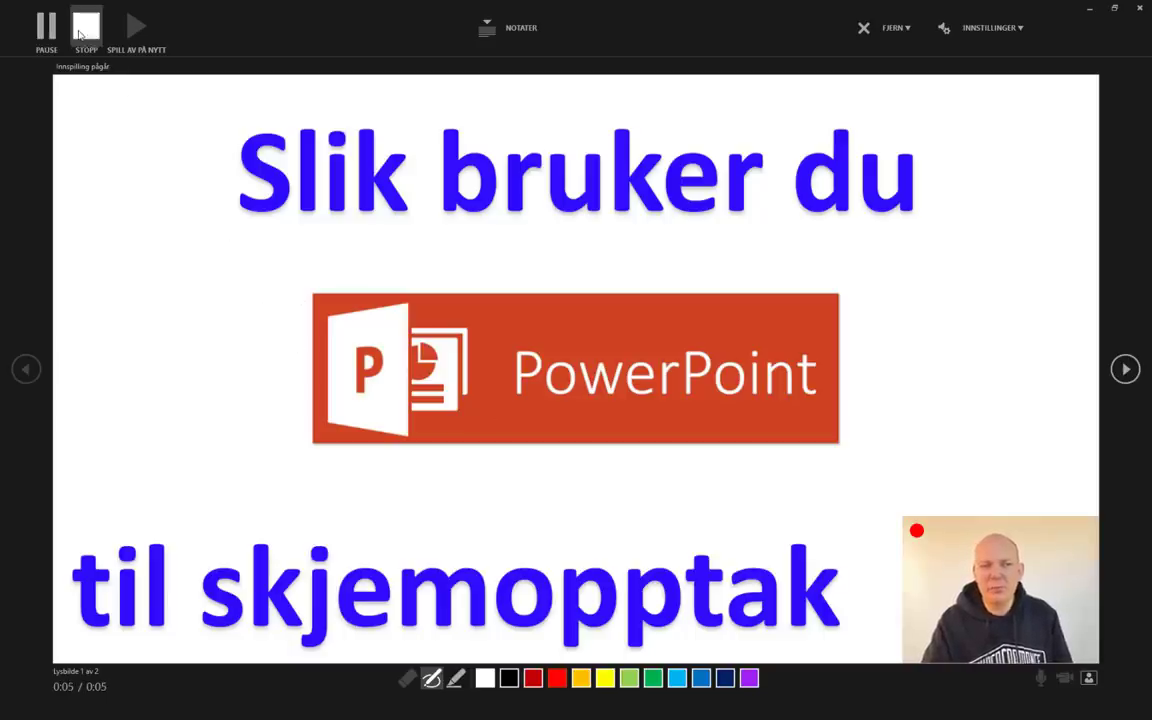
click(80, 35)
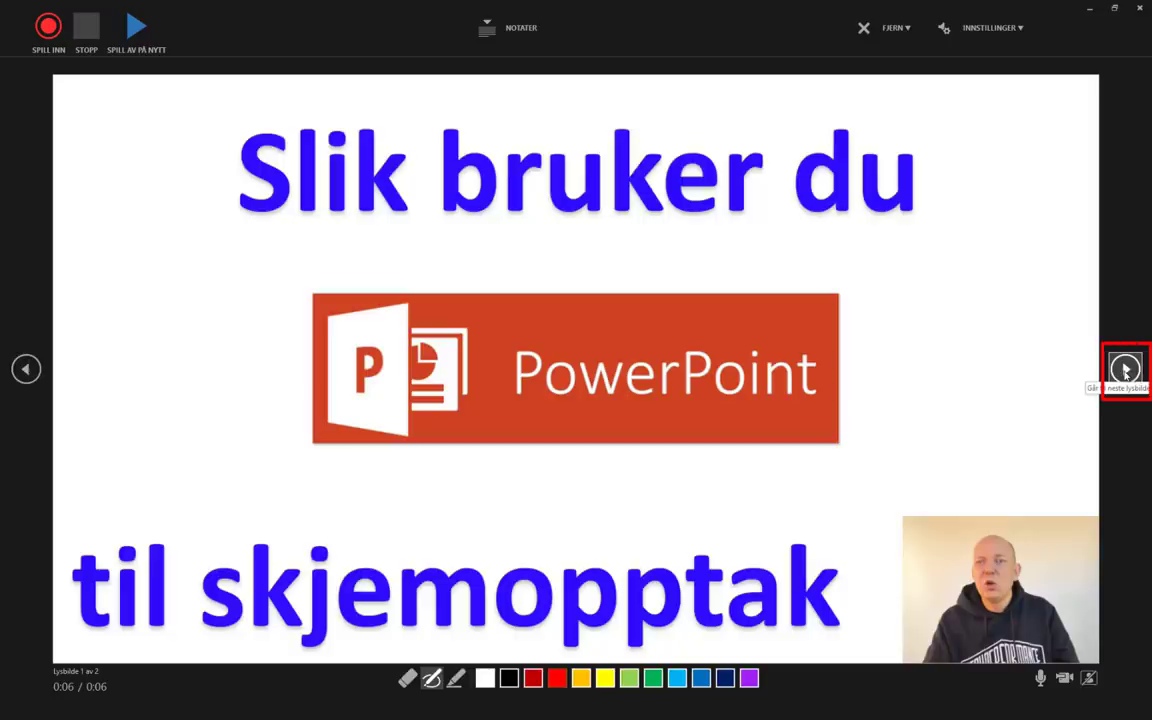
click(1125, 370)
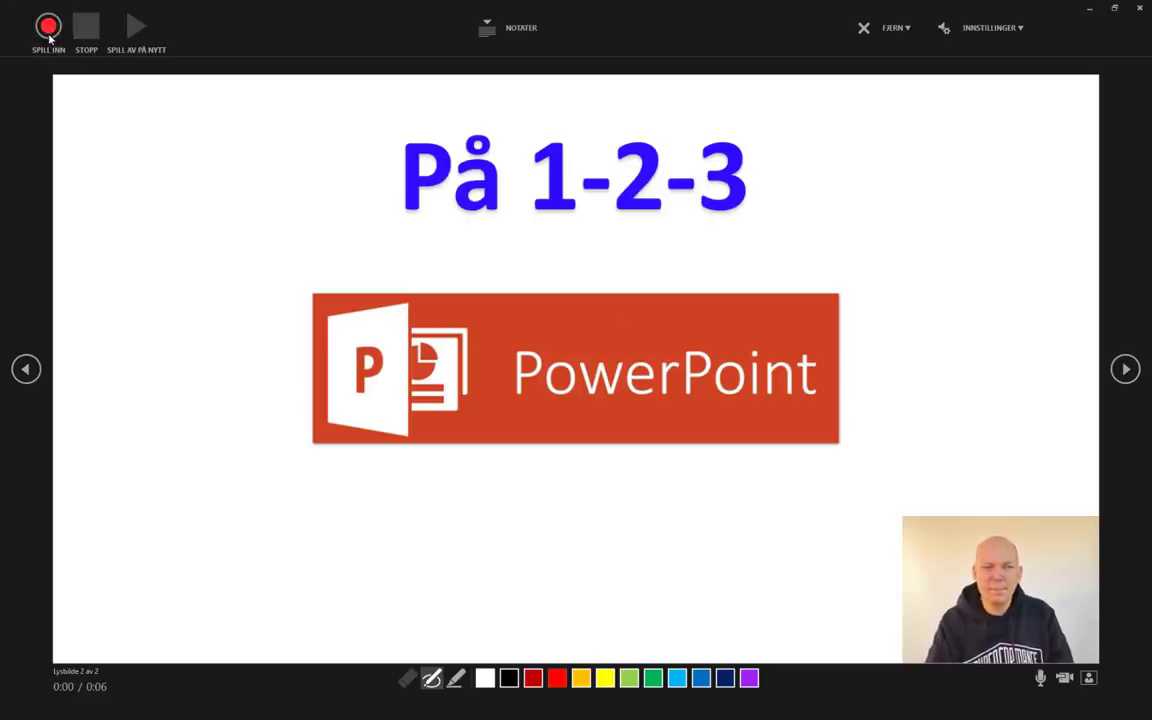
click(48, 30)
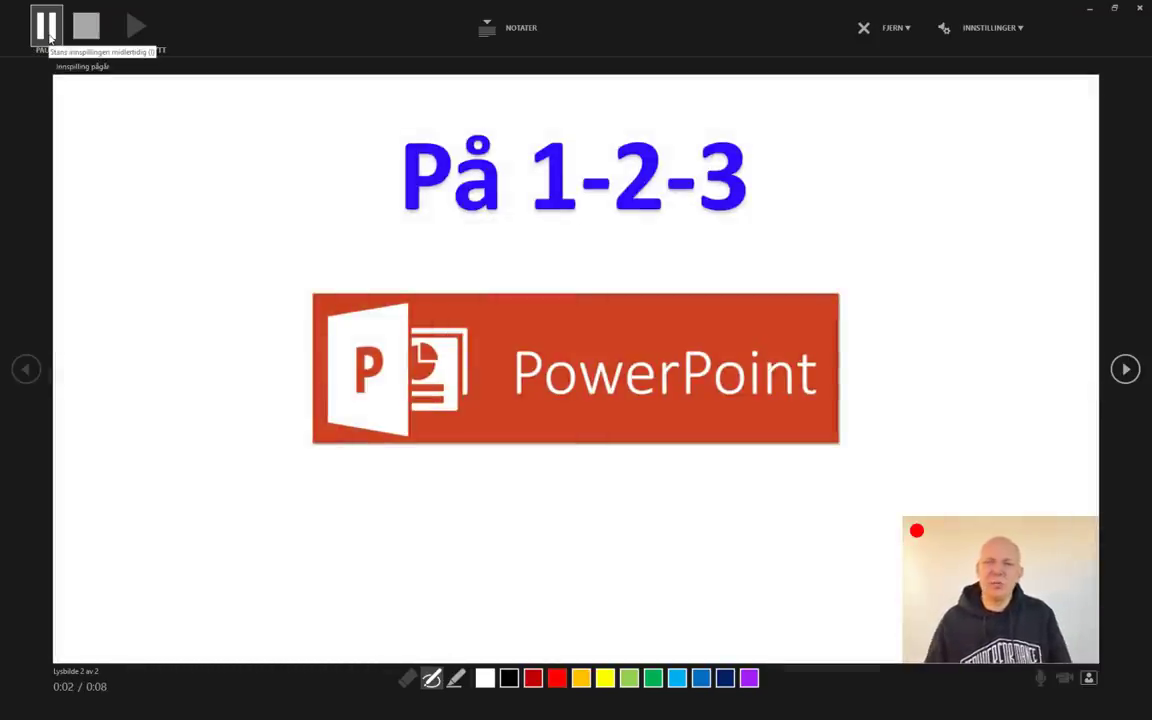
click(49, 37)
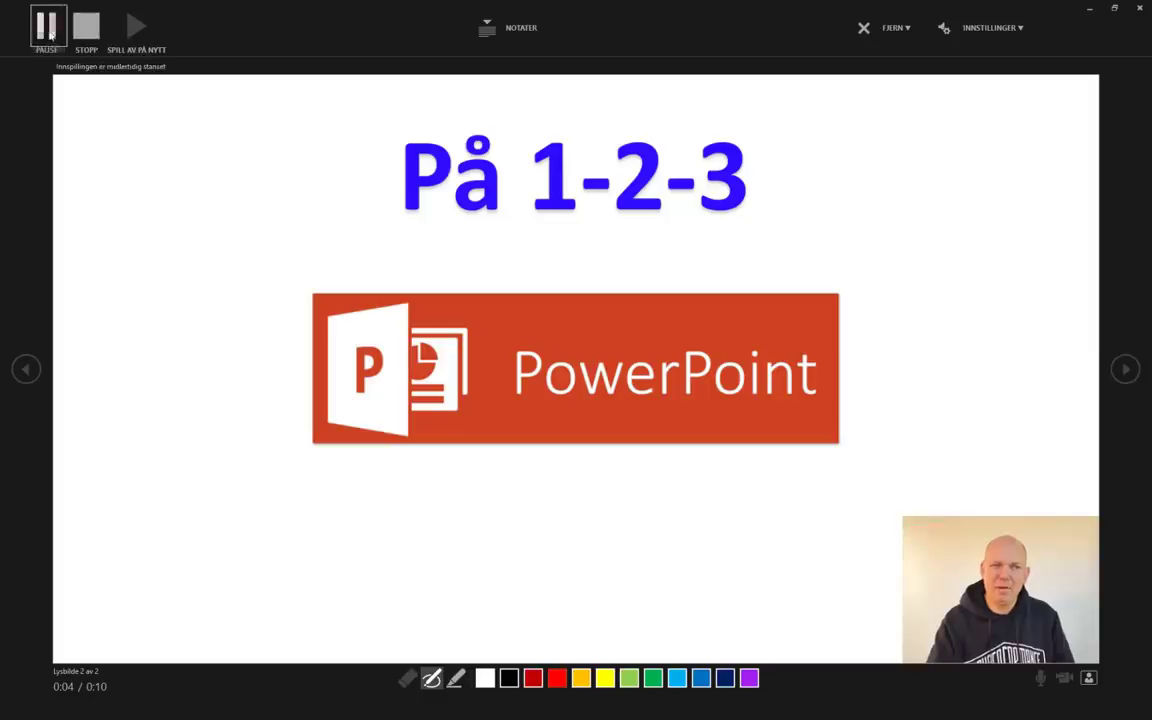
click(84, 33)
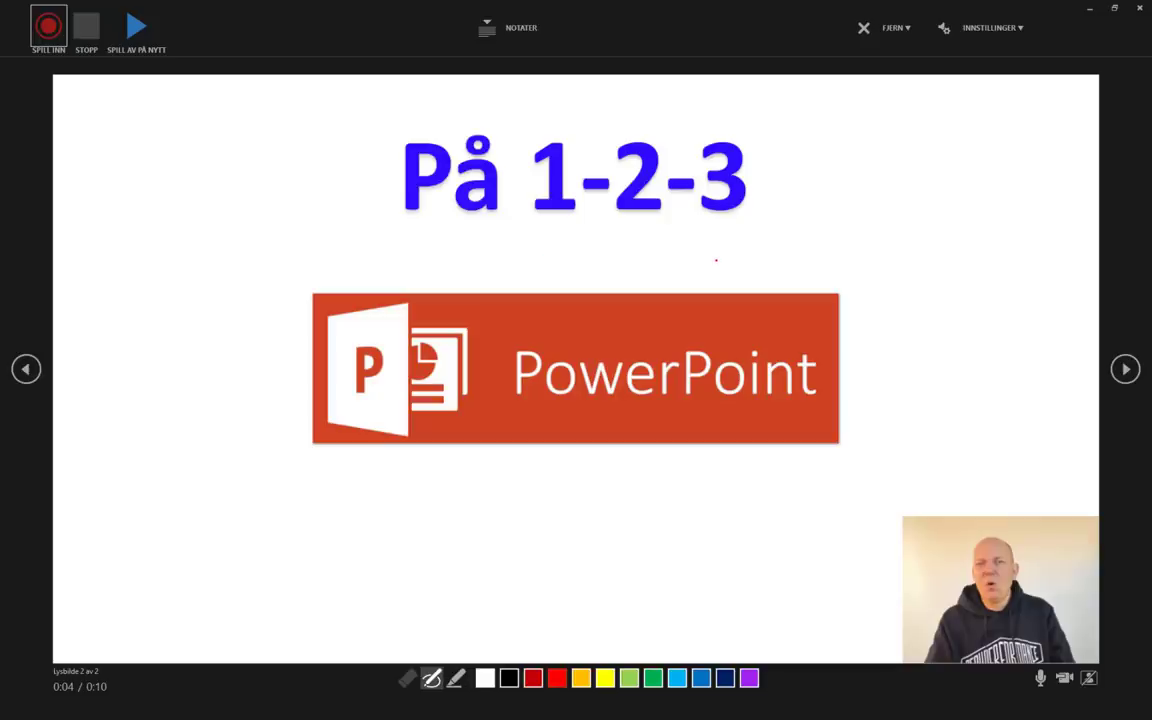
key(Escape)
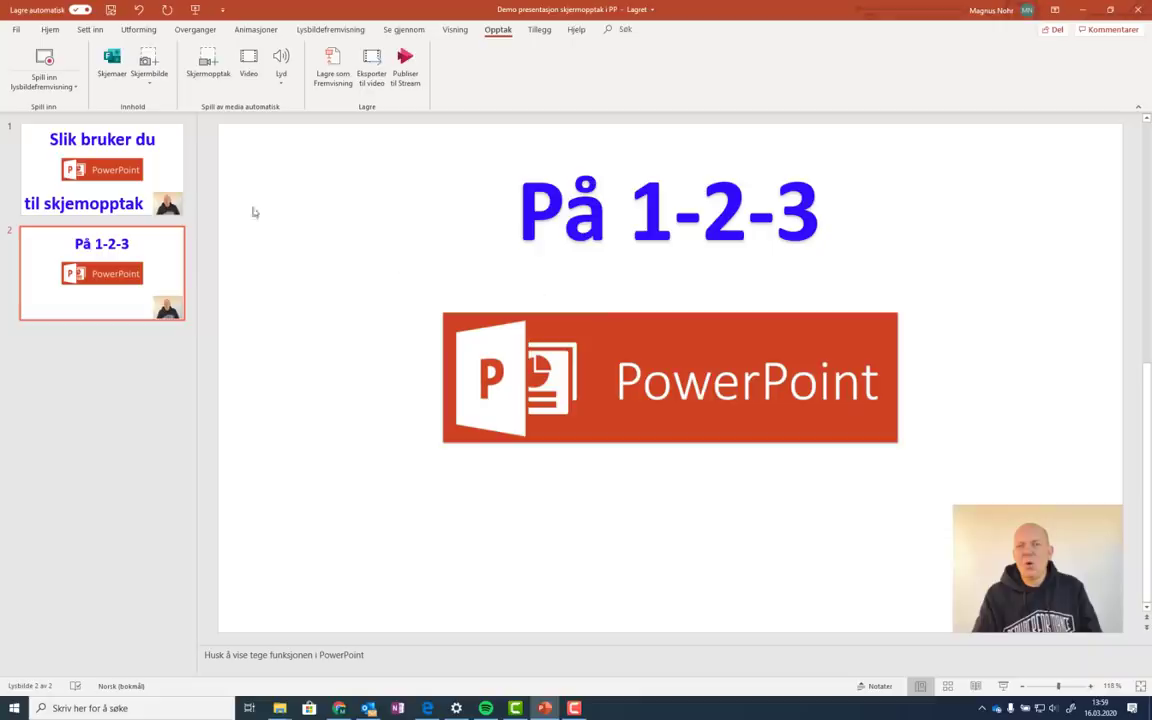
click(148, 172)
click(148, 270)
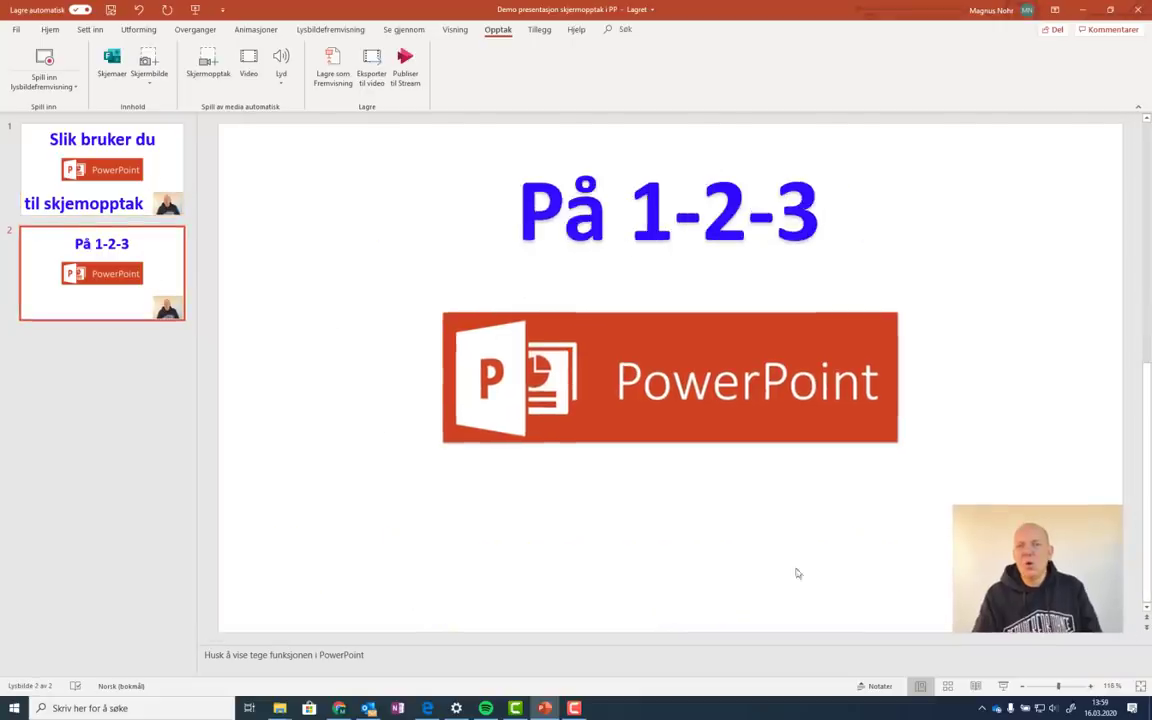
mouse_move(1037, 567)
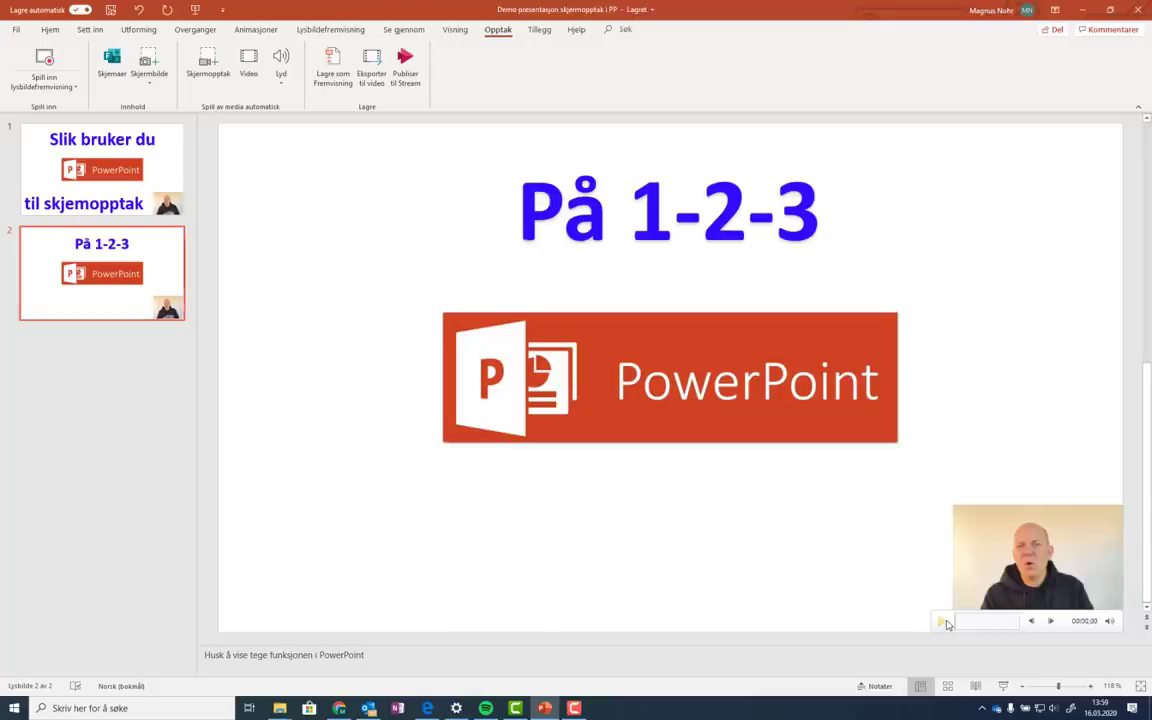
click(944, 622)
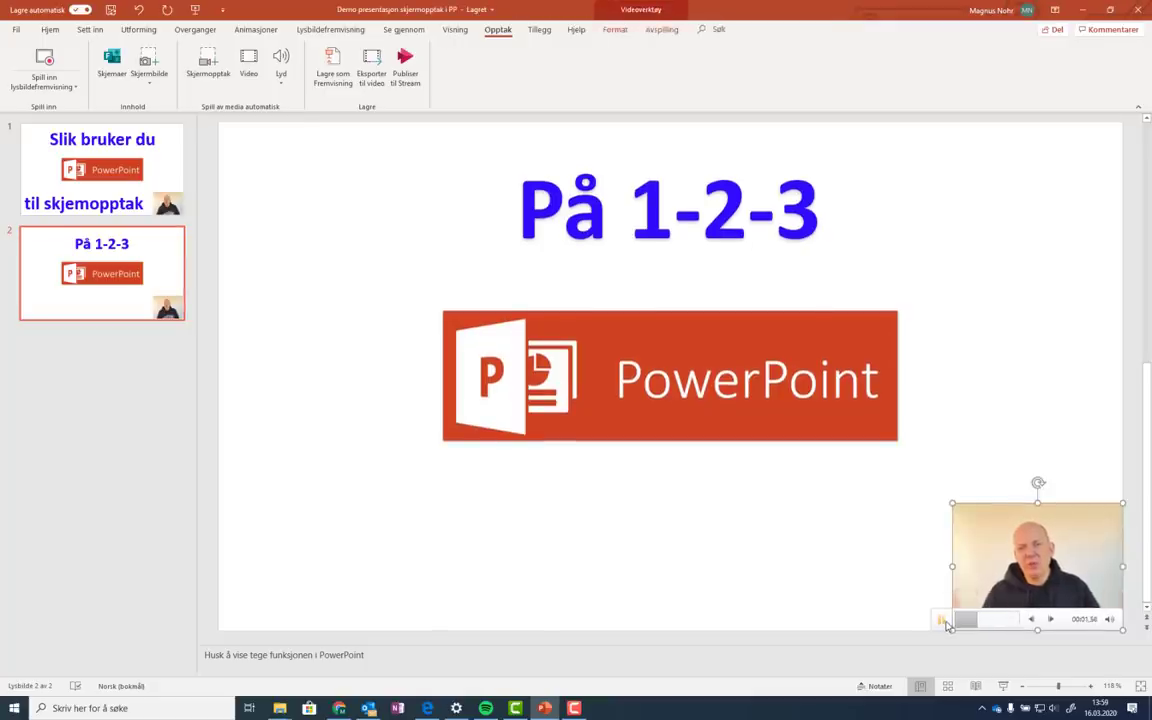
click(820, 583)
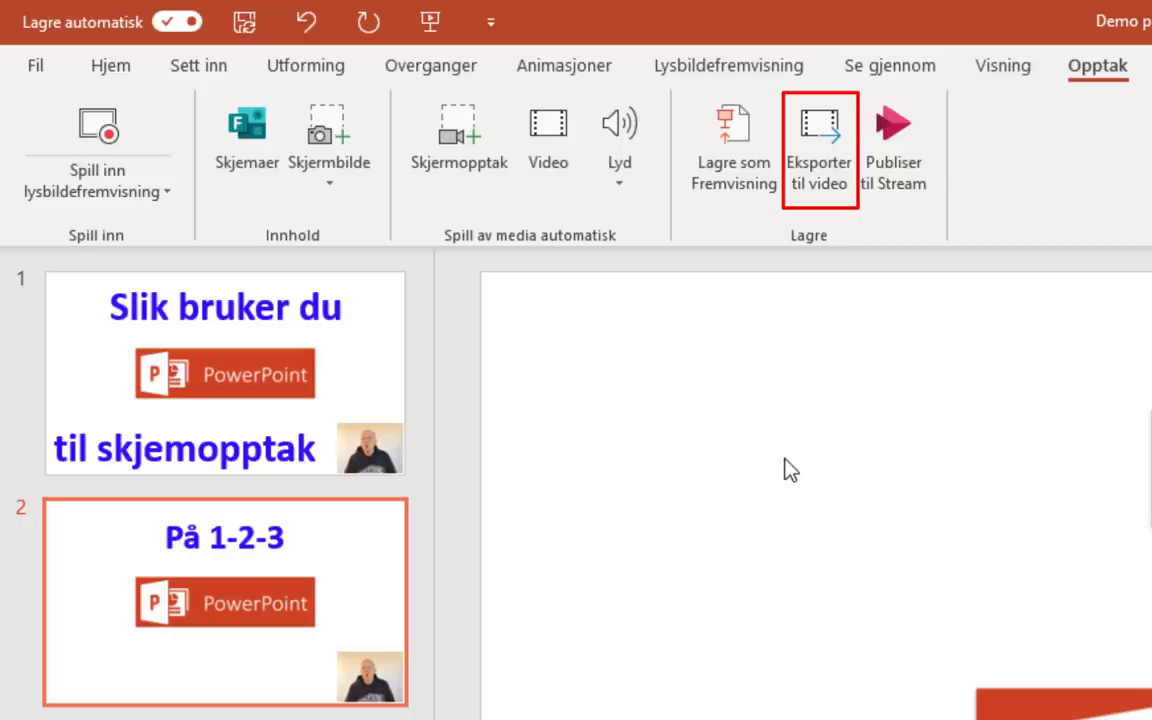
Export the deck as MPEG-4 video 'Demo presentasjon skjermopptak i PP' into the Videoer folder
click(826, 155)
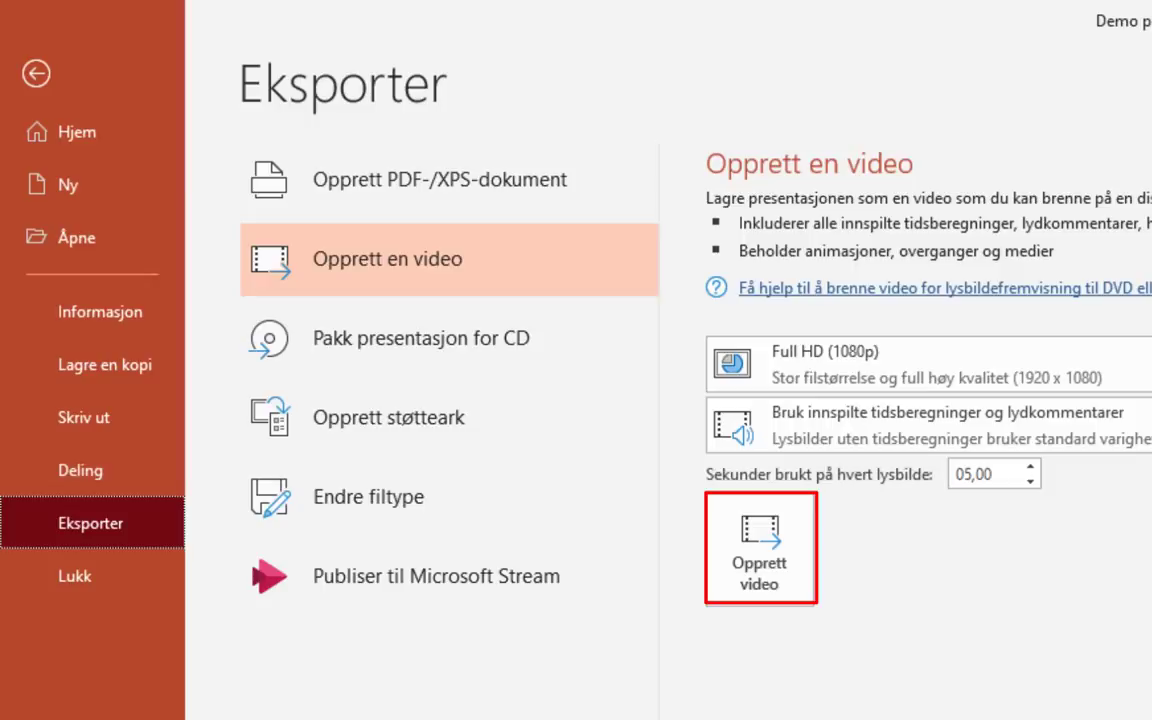
click(766, 576)
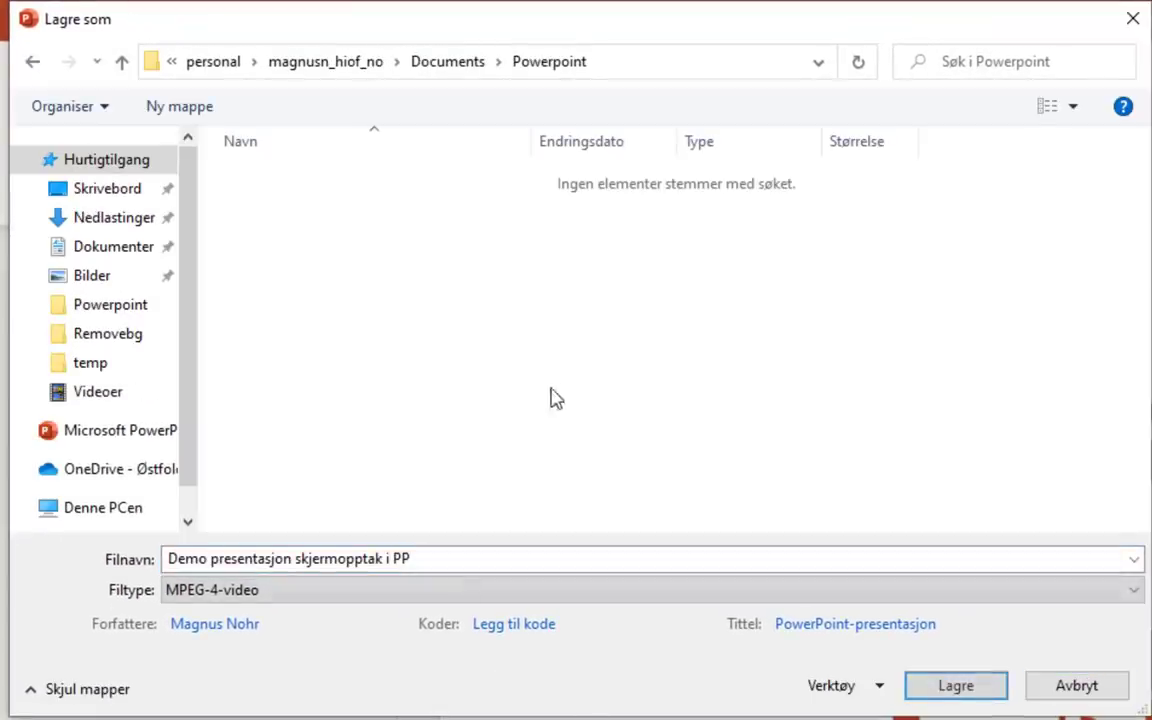
click(110, 398)
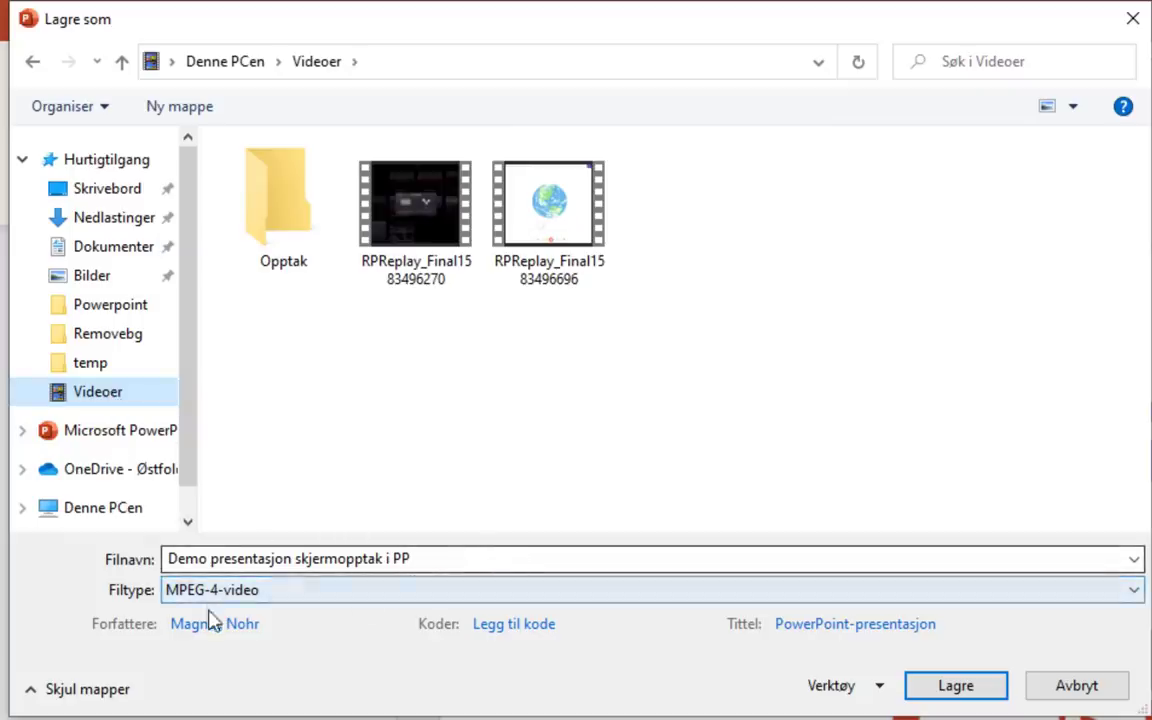
click(985, 688)
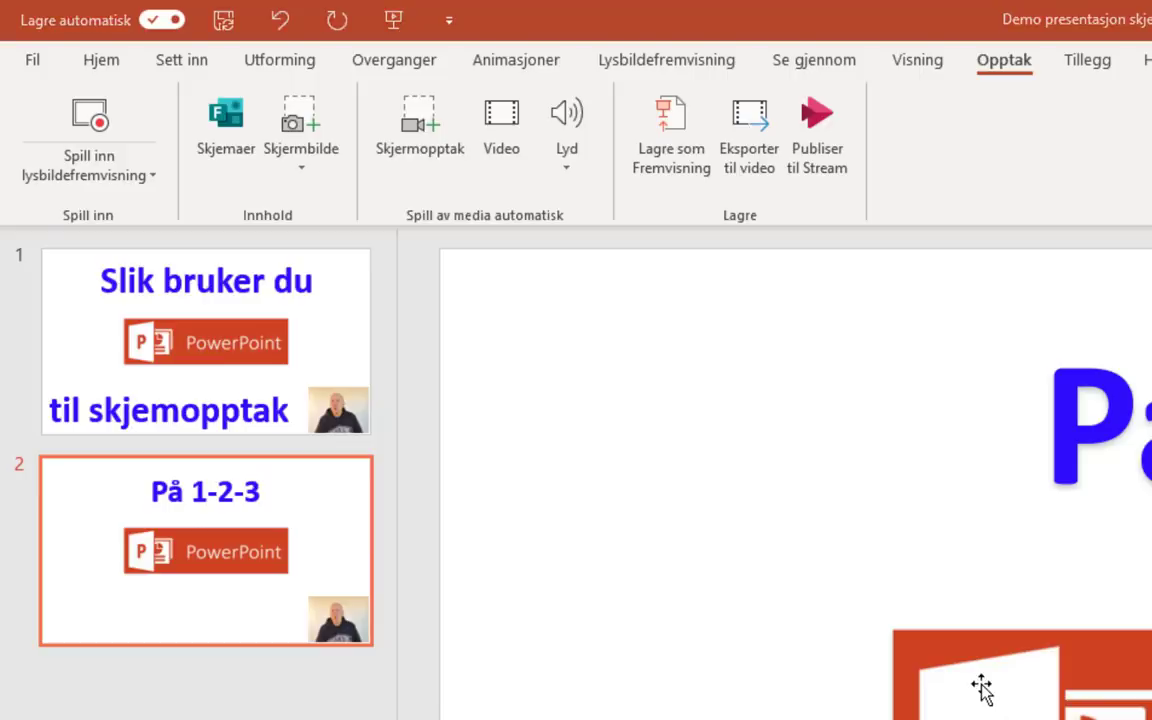
key(alt+Tab)
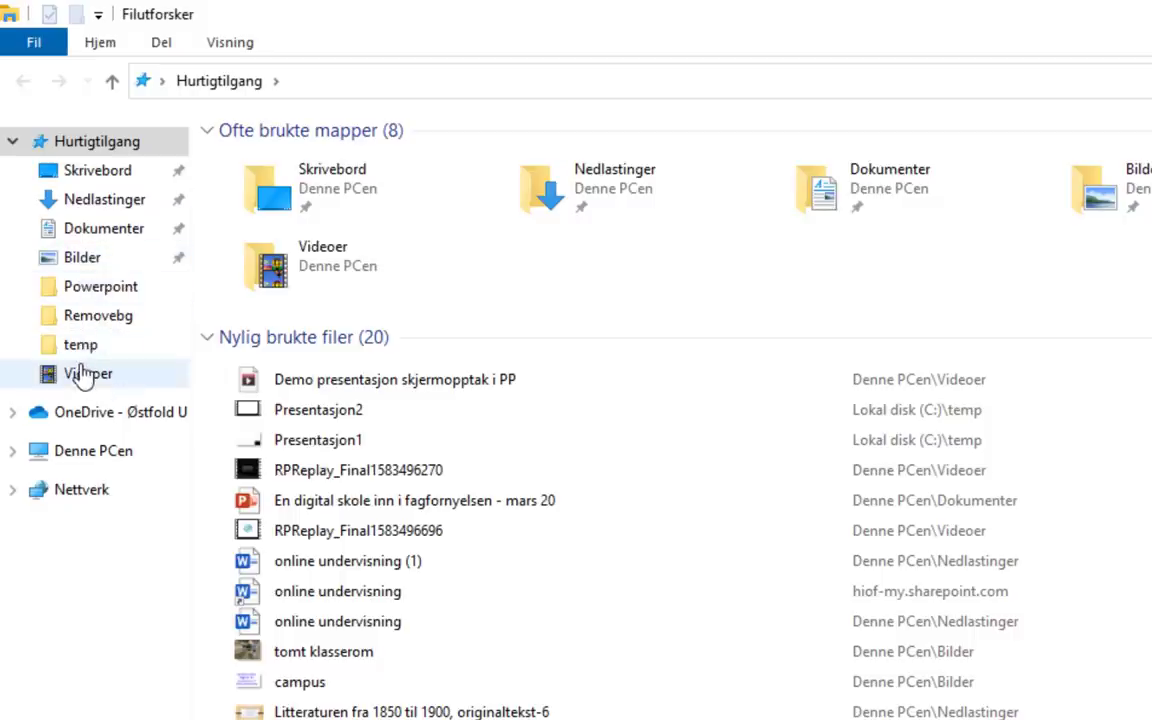
Play the exported 'Demo presentasjon skjermopptak i PP' video from the Videoer folder
click(85, 376)
double_click(694, 211)
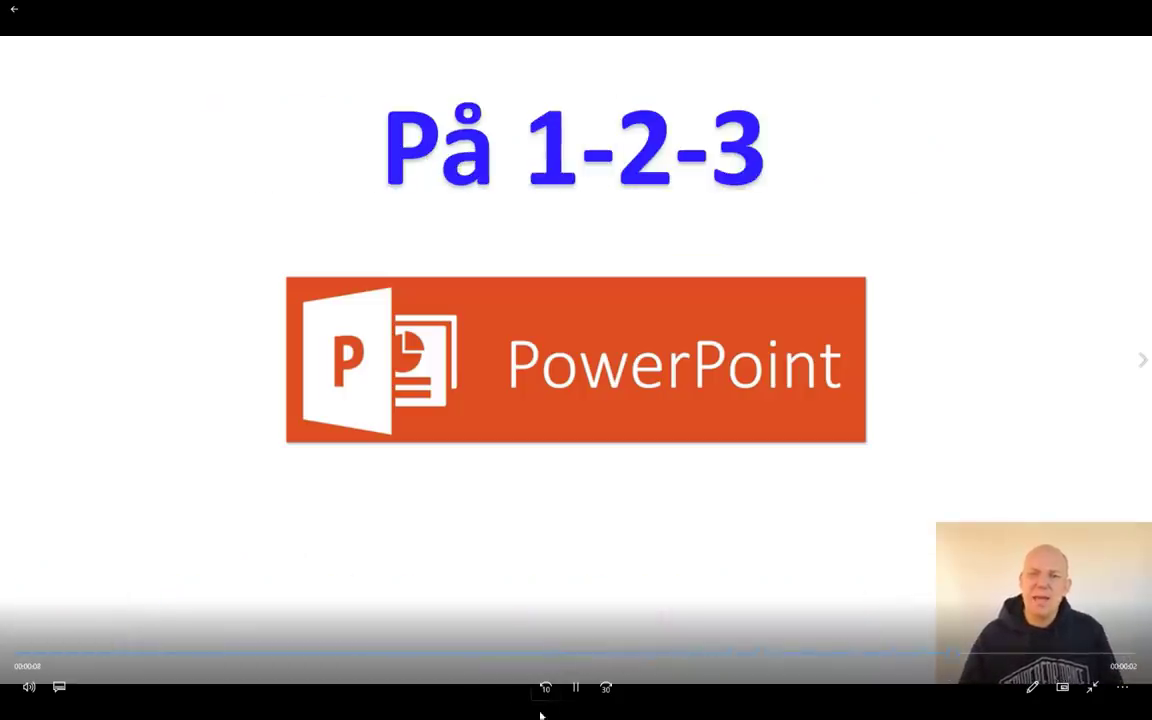
Pause the video, leave full-screen playback and close Movies & TV
click(577, 689)
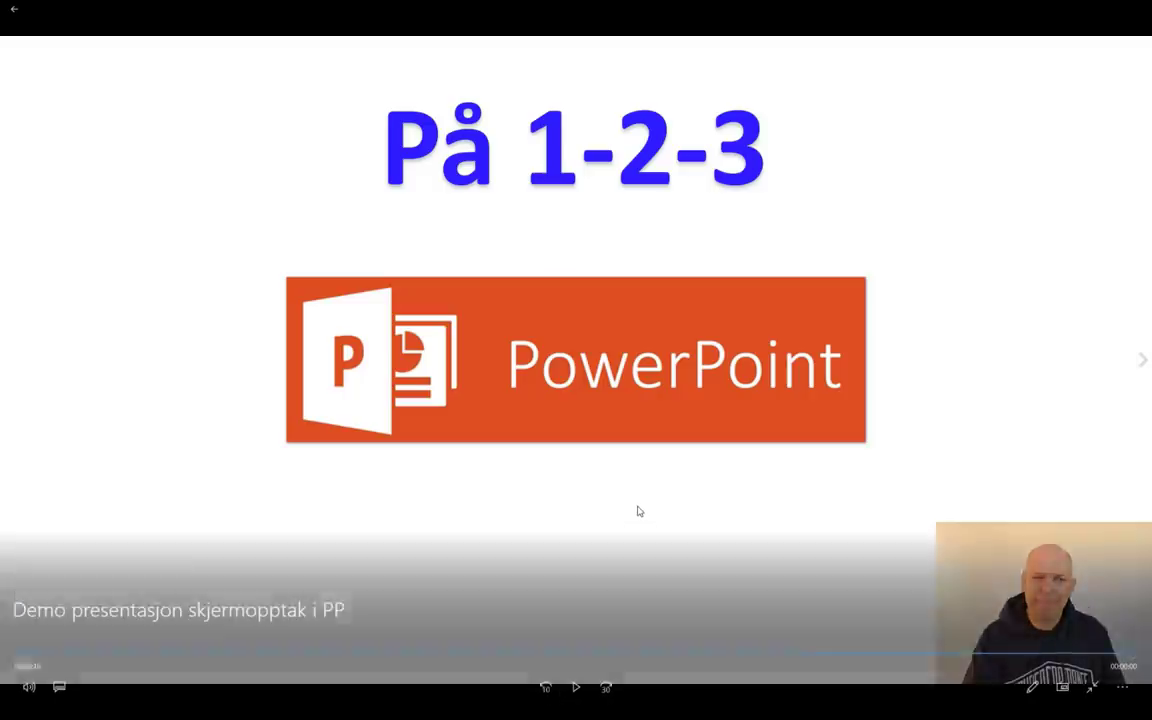
click(1093, 690)
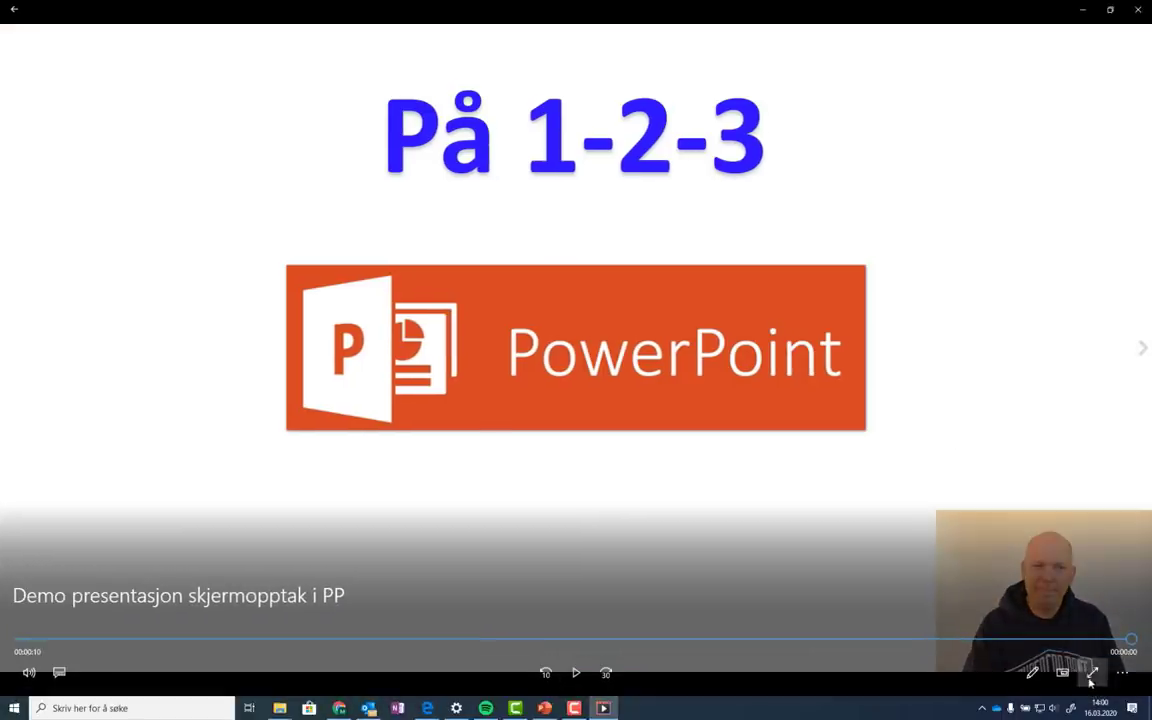
click(1137, 6)
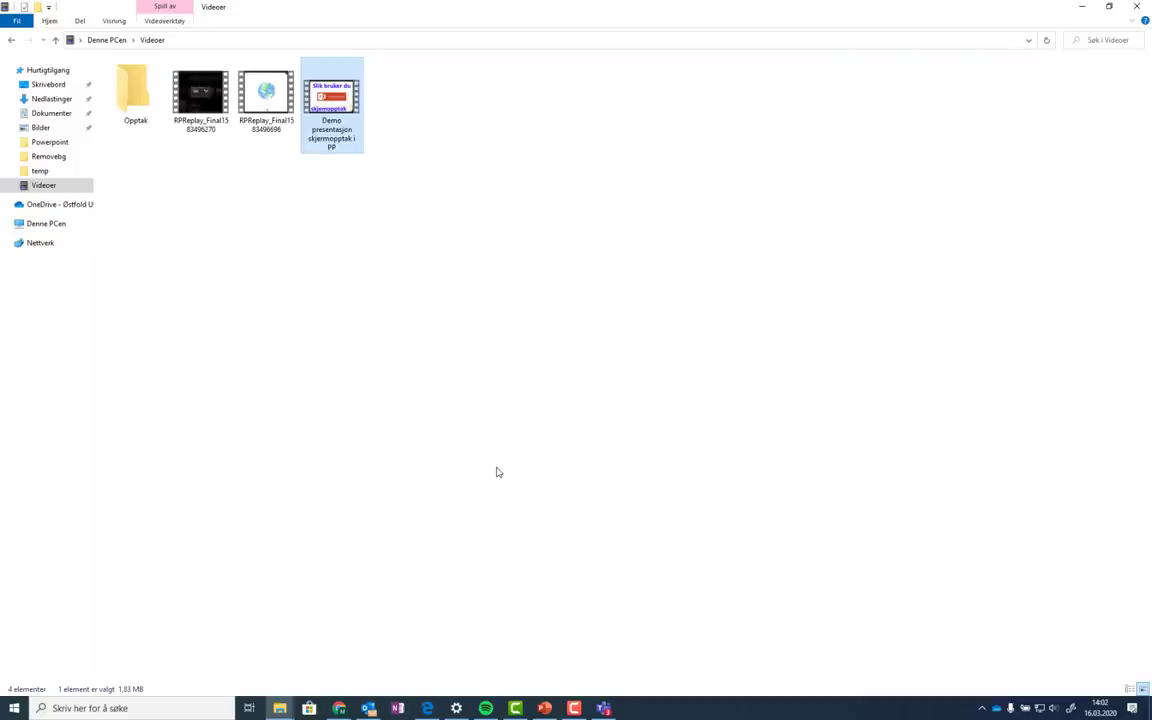
Show the Webinar channel's files in Teams, start an upload, then cancel it
click(603, 708)
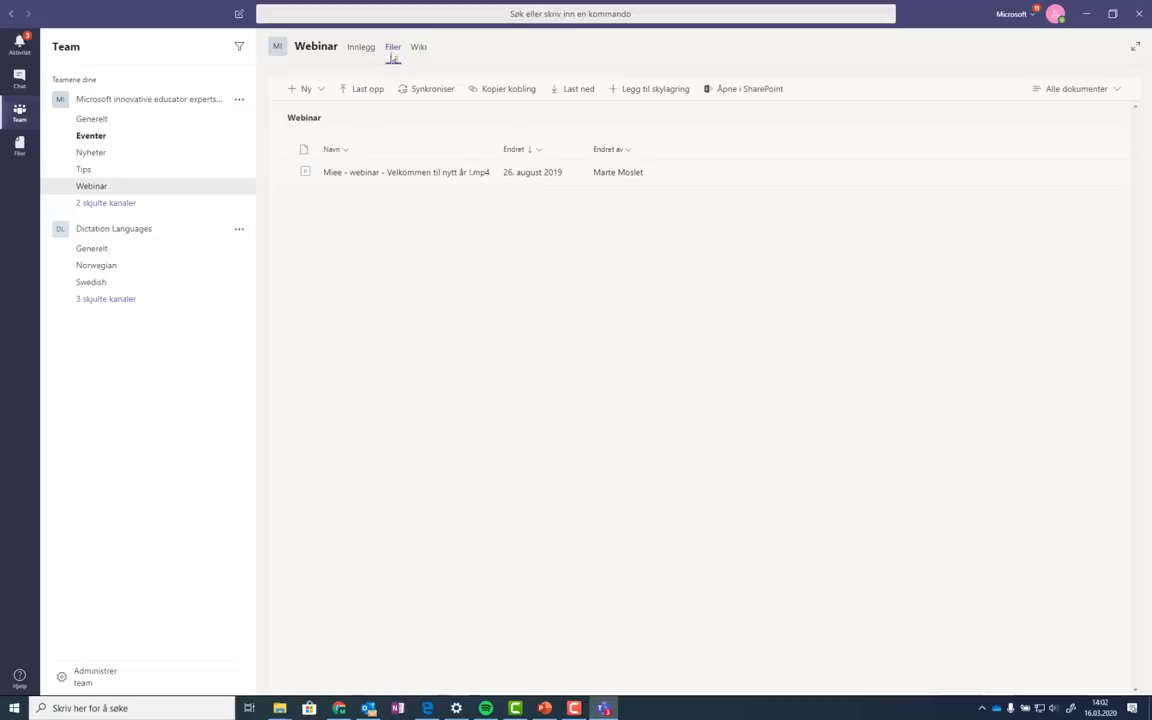
click(368, 91)
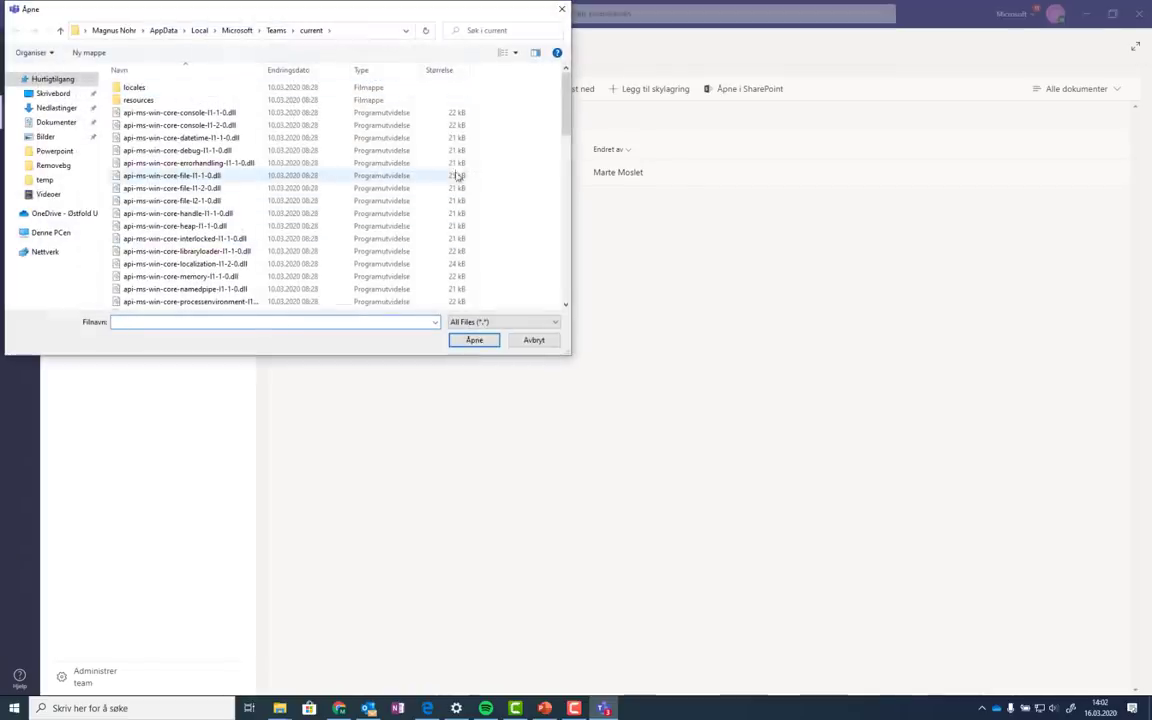
click(563, 10)
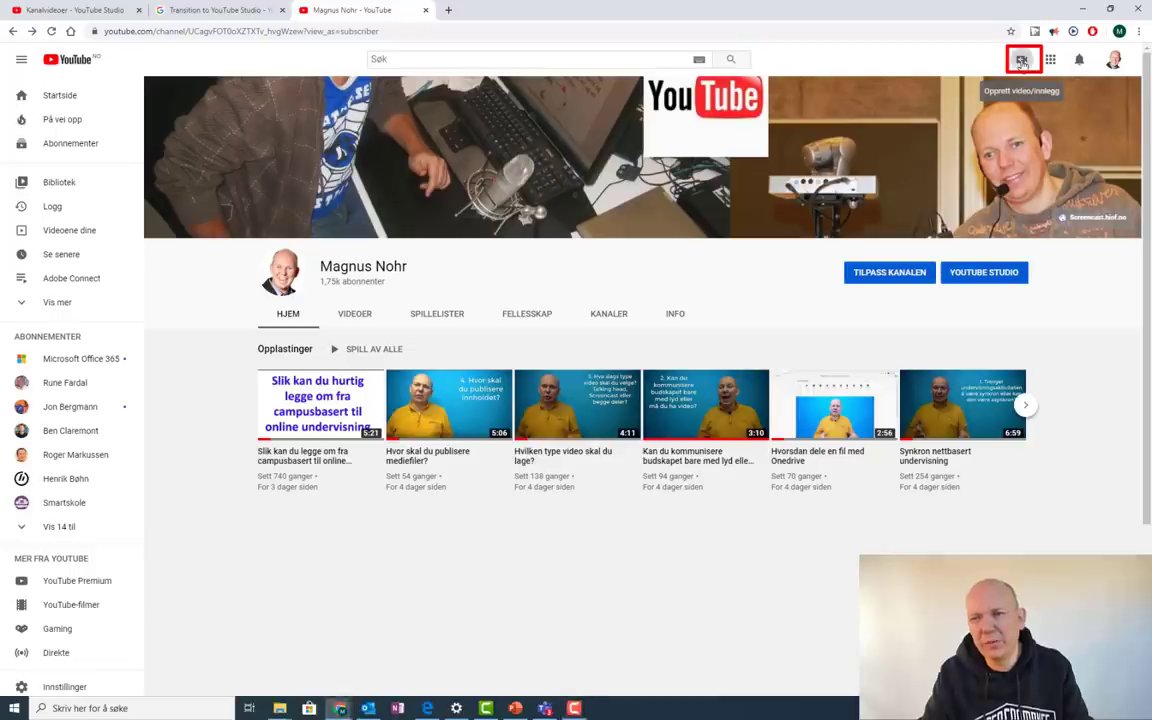
Upload 'Demo presentasjon skjermopptak i PP' from Videoer as a new YouTube Studio video
click(1021, 62)
click(1065, 88)
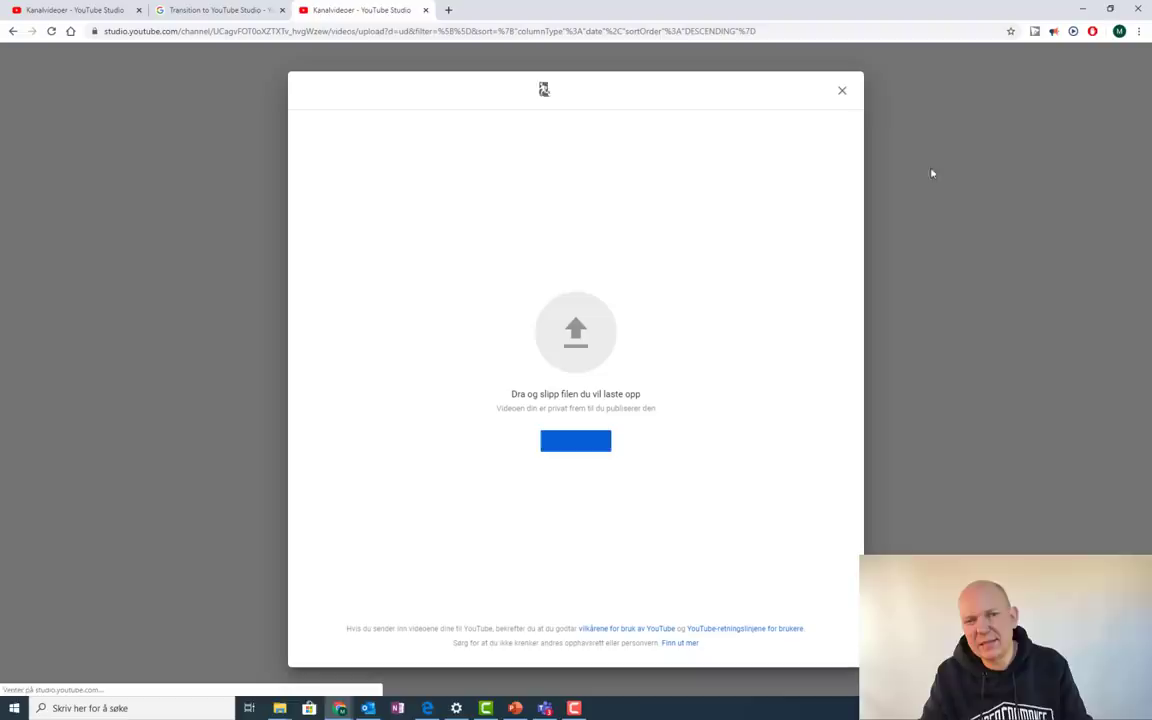
click(592, 443)
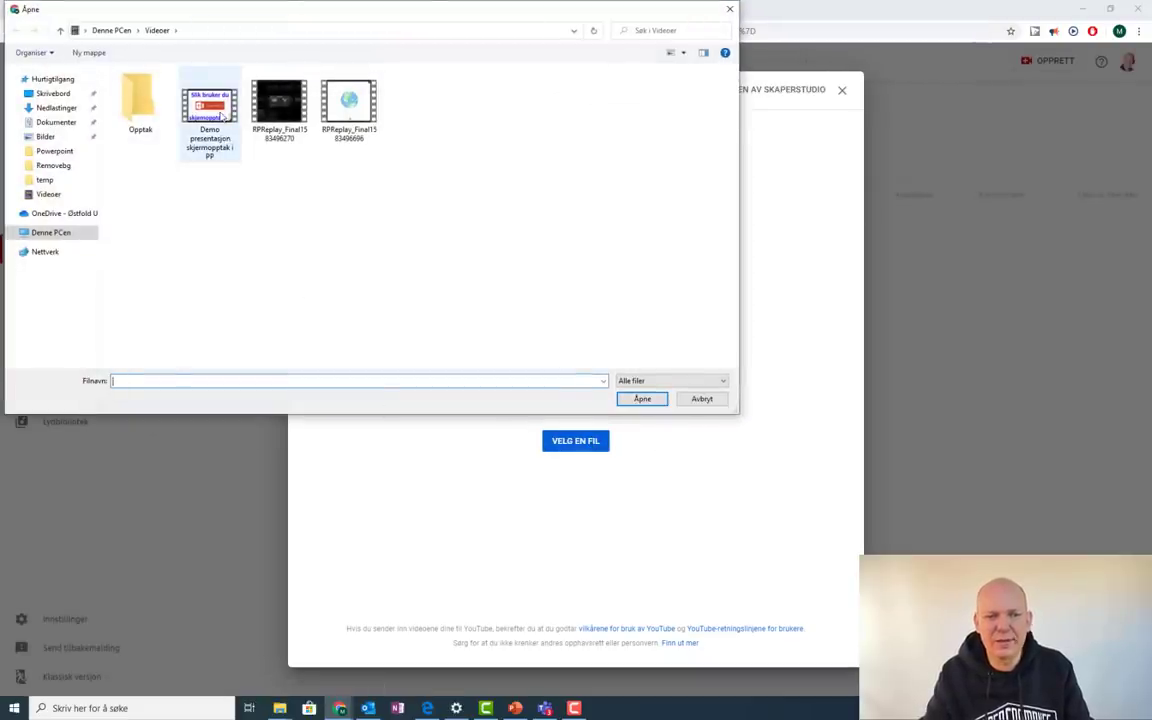
click(221, 117)
click(650, 402)
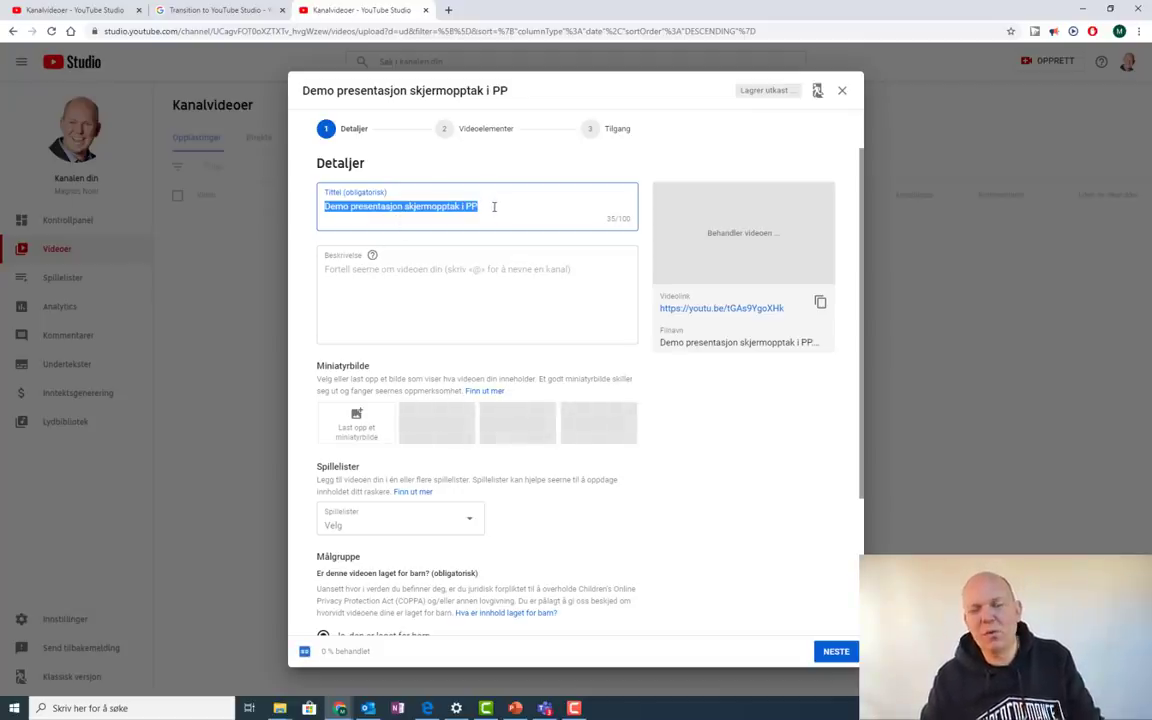
Advance to the Tilgang step and publish the video as Offentlig (public)
click(507, 258)
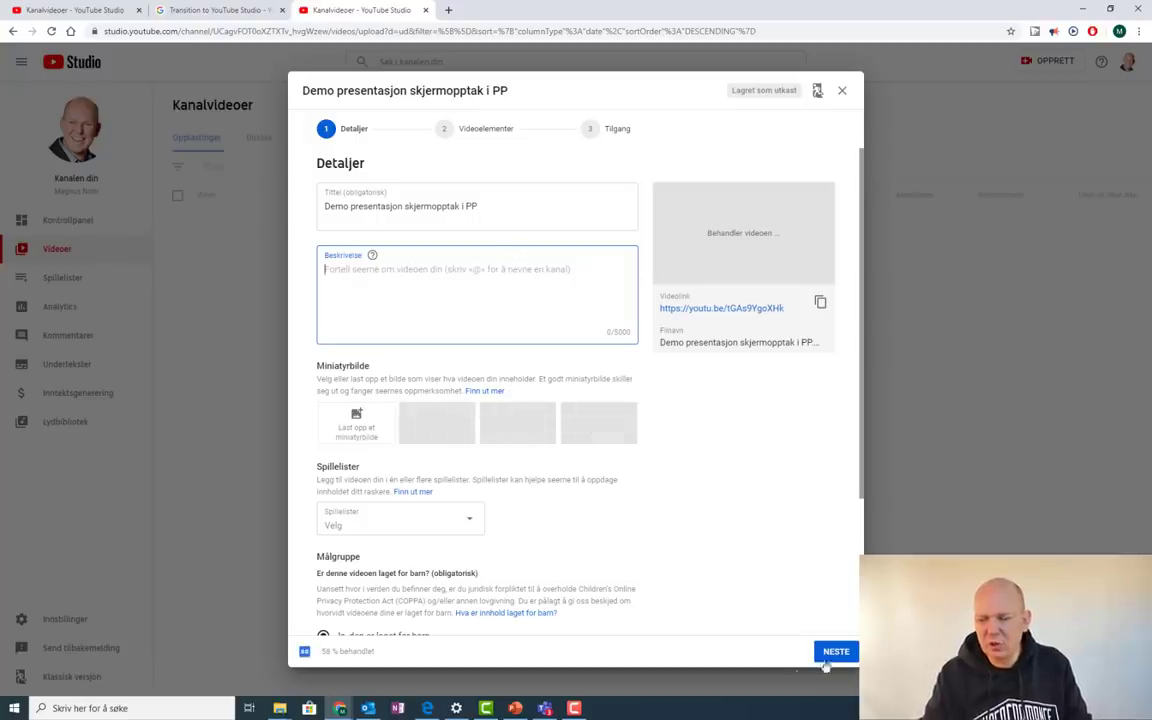
click(837, 654)
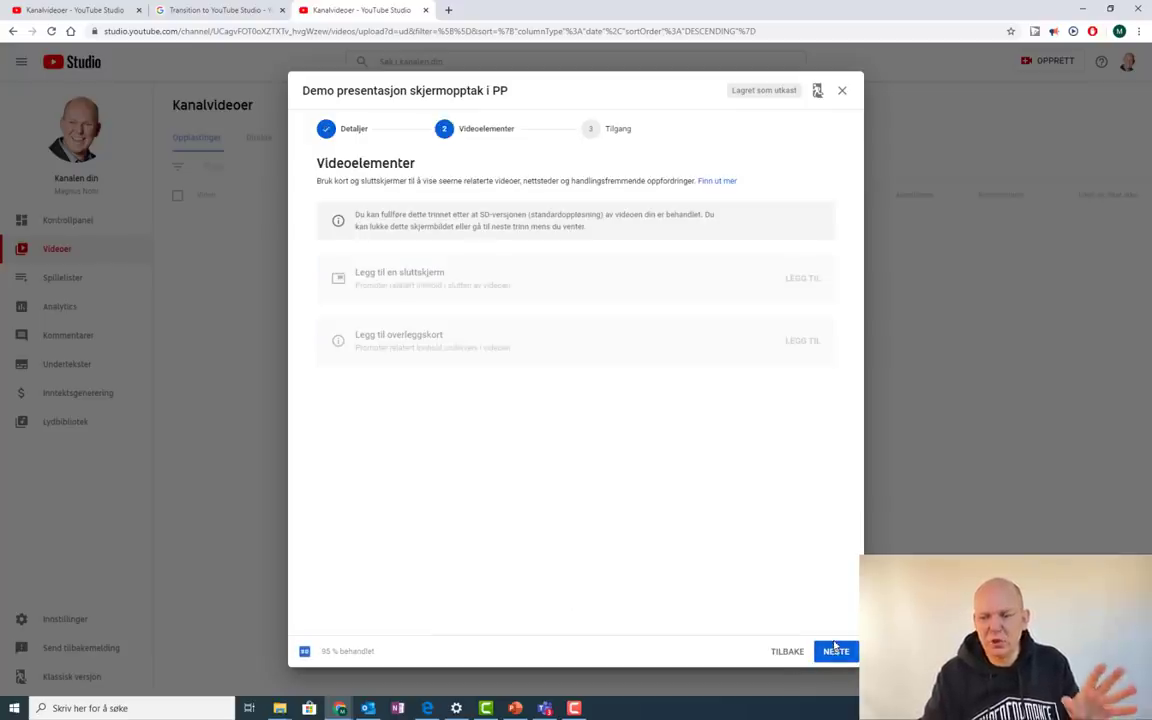
click(838, 653)
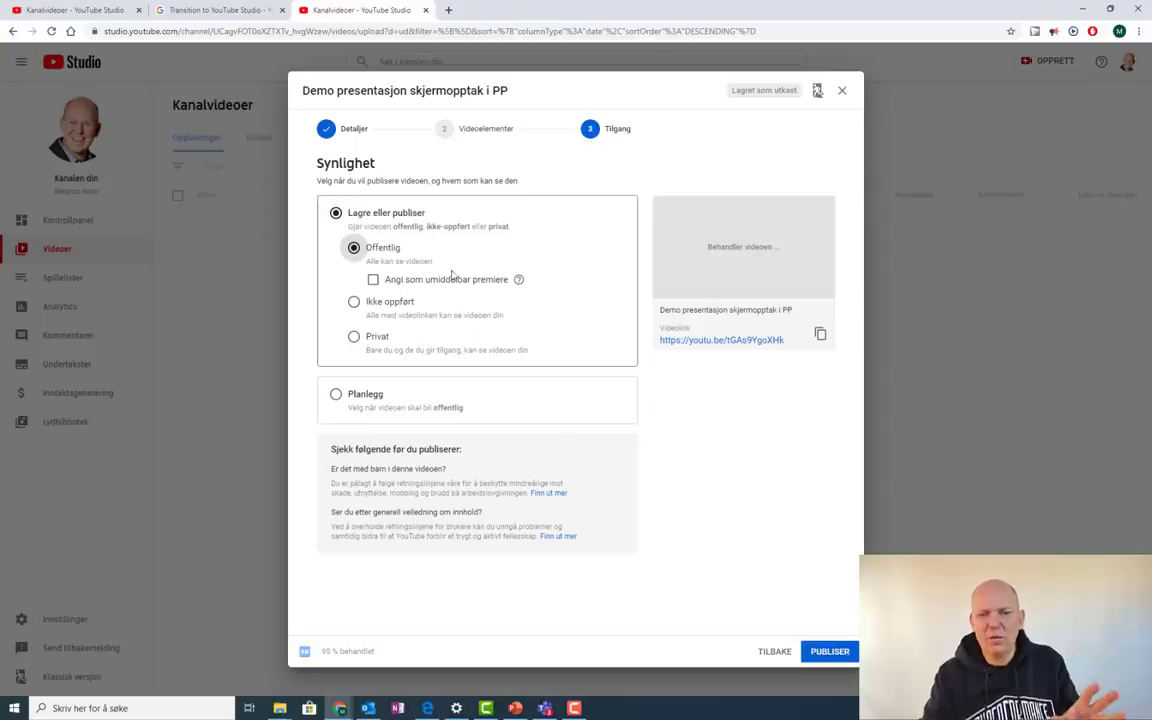
click(399, 309)
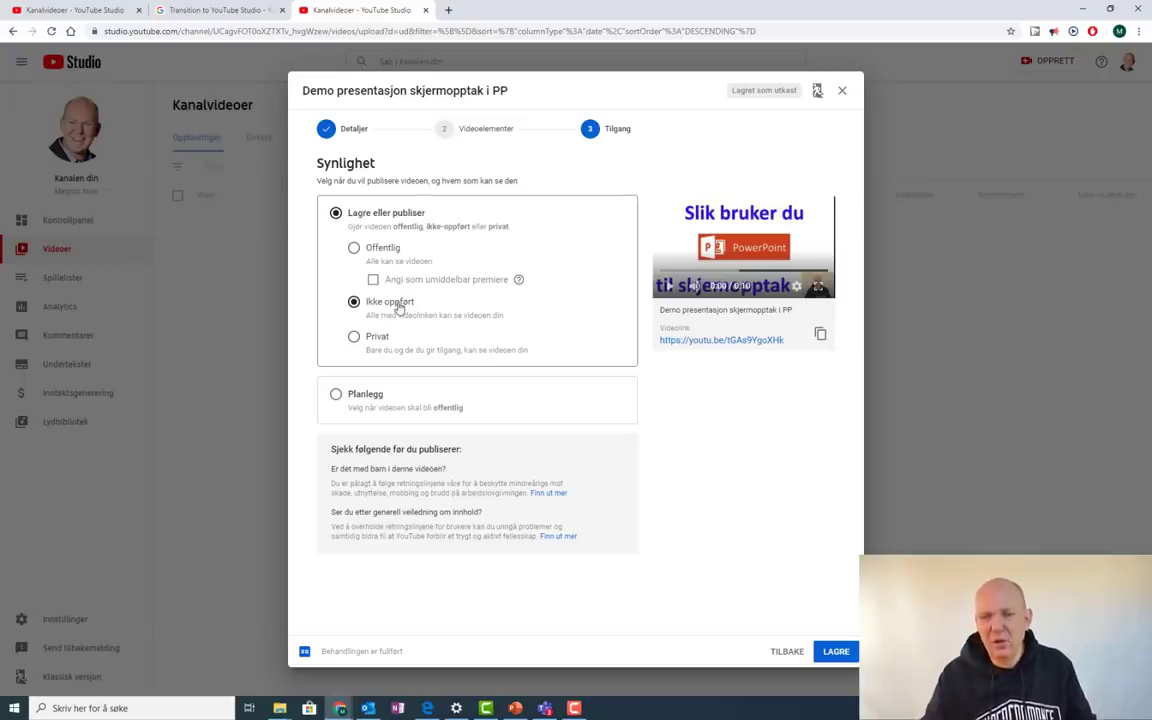
click(355, 248)
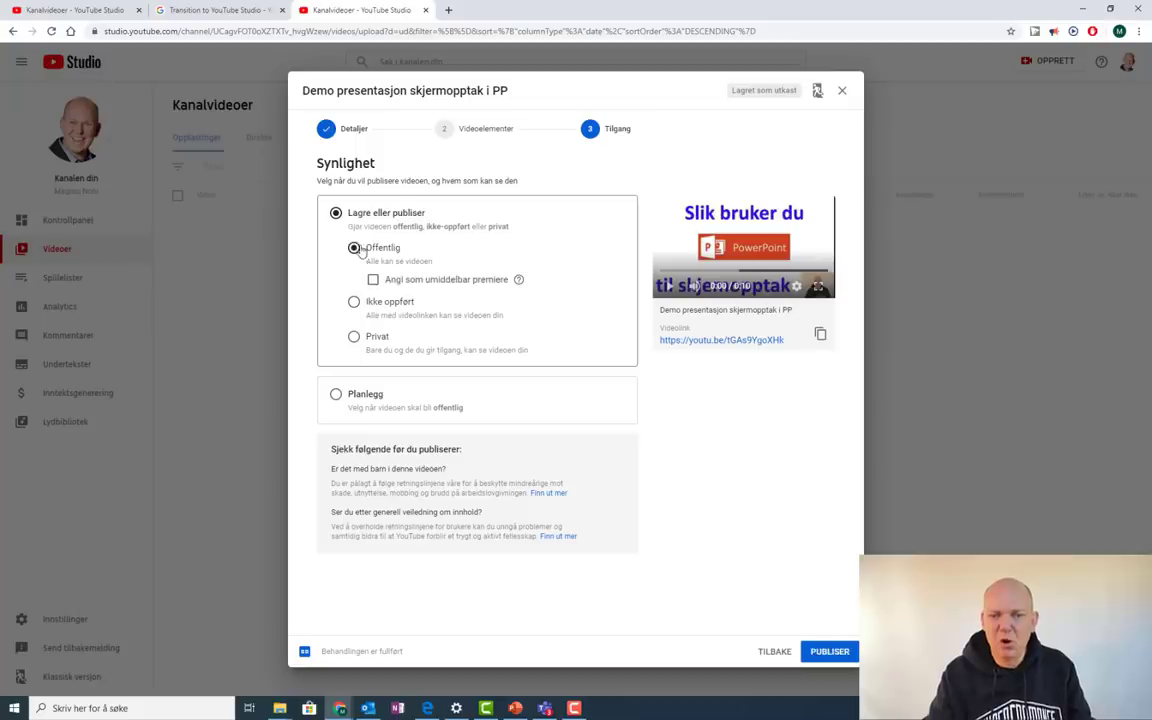
click(836, 651)
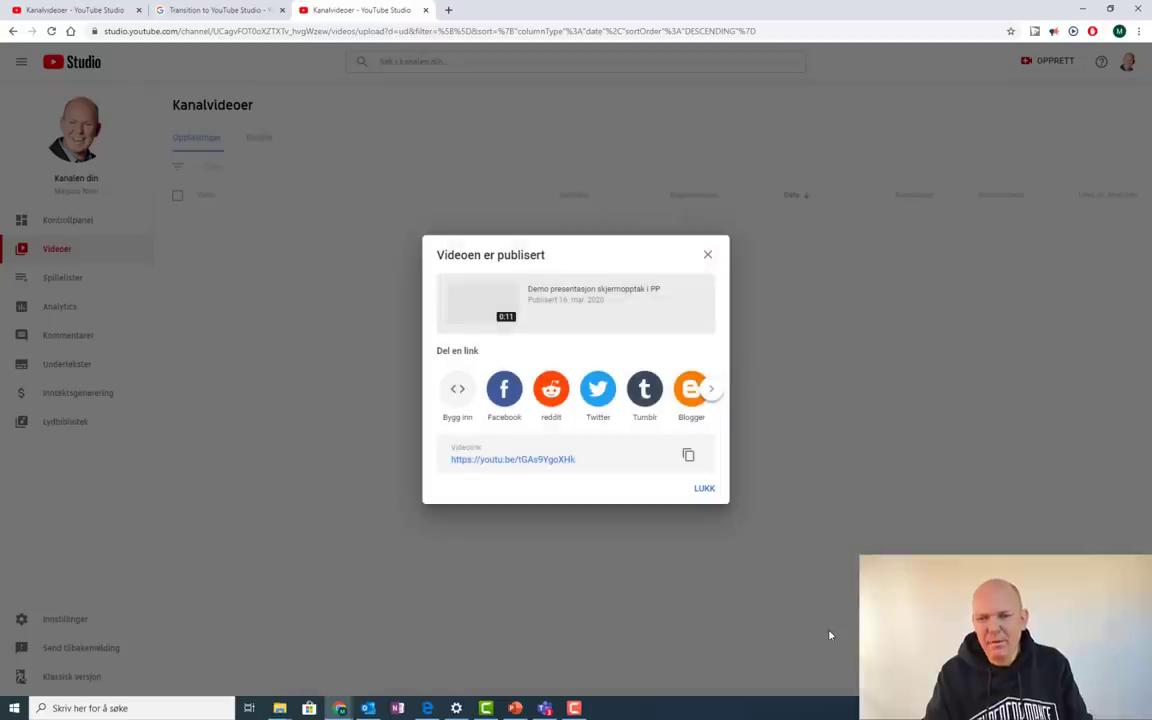
Copy the published YouTube video's link to the clipboard and select the full link text
click(689, 457)
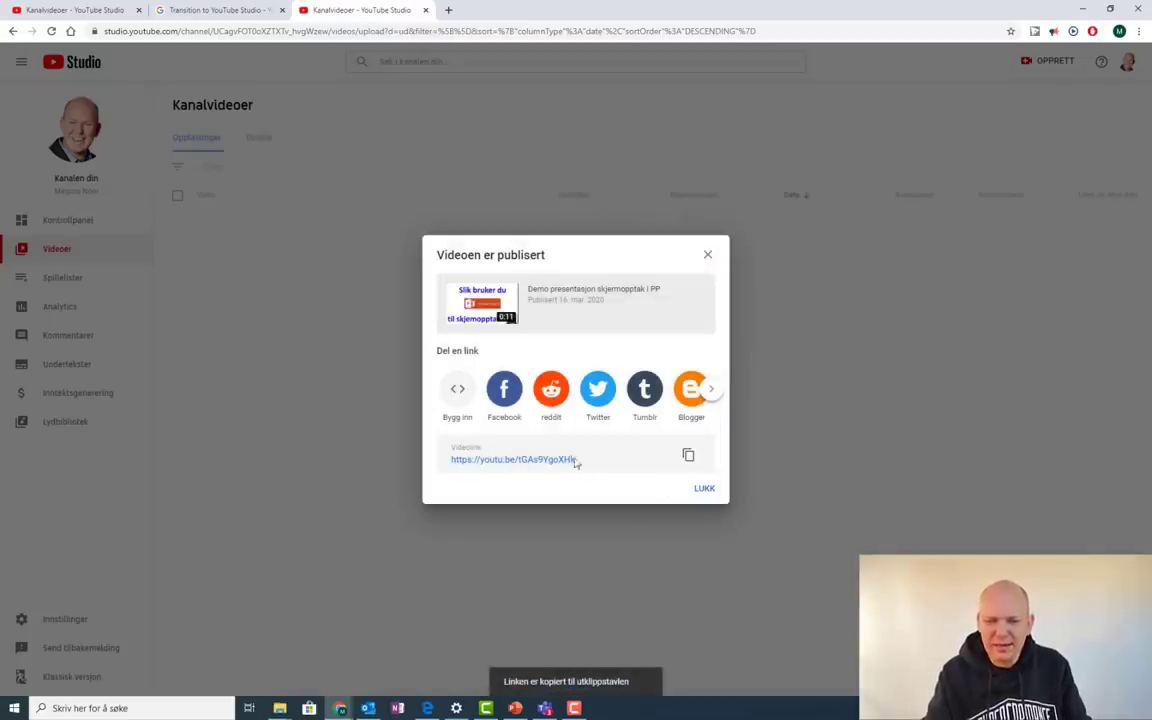
triple_click(455, 466)
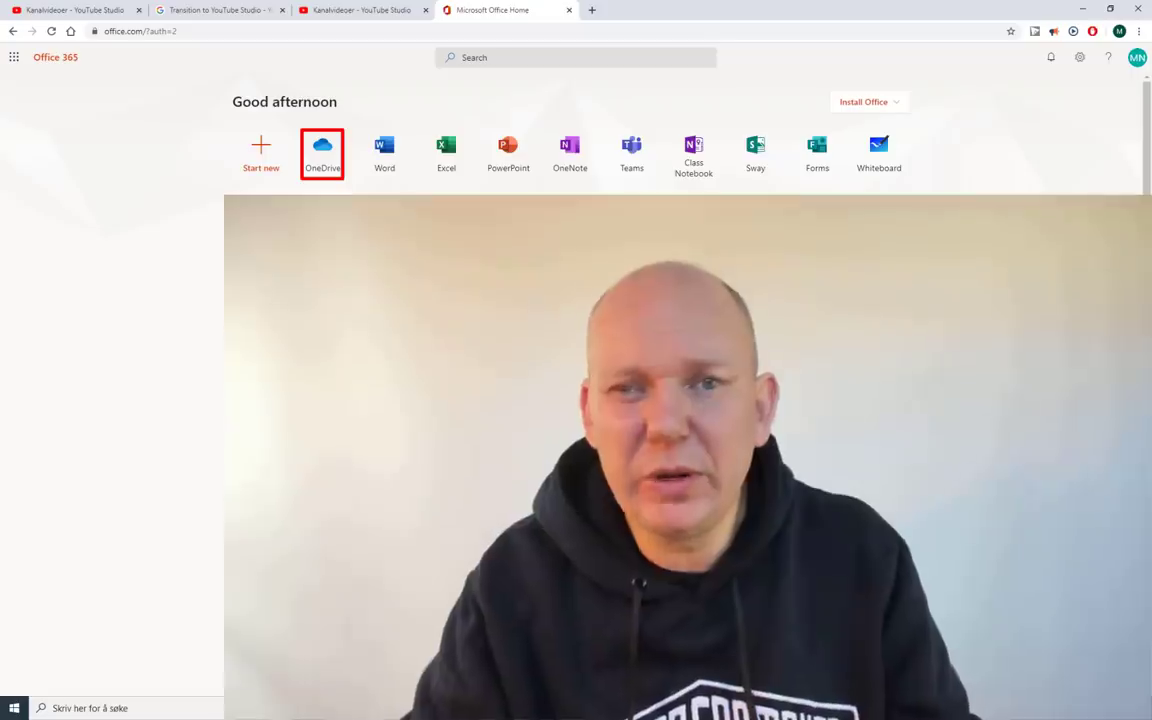
Create a new OneDrive folder named Skjermopptak and open it for uploading
click(332, 155)
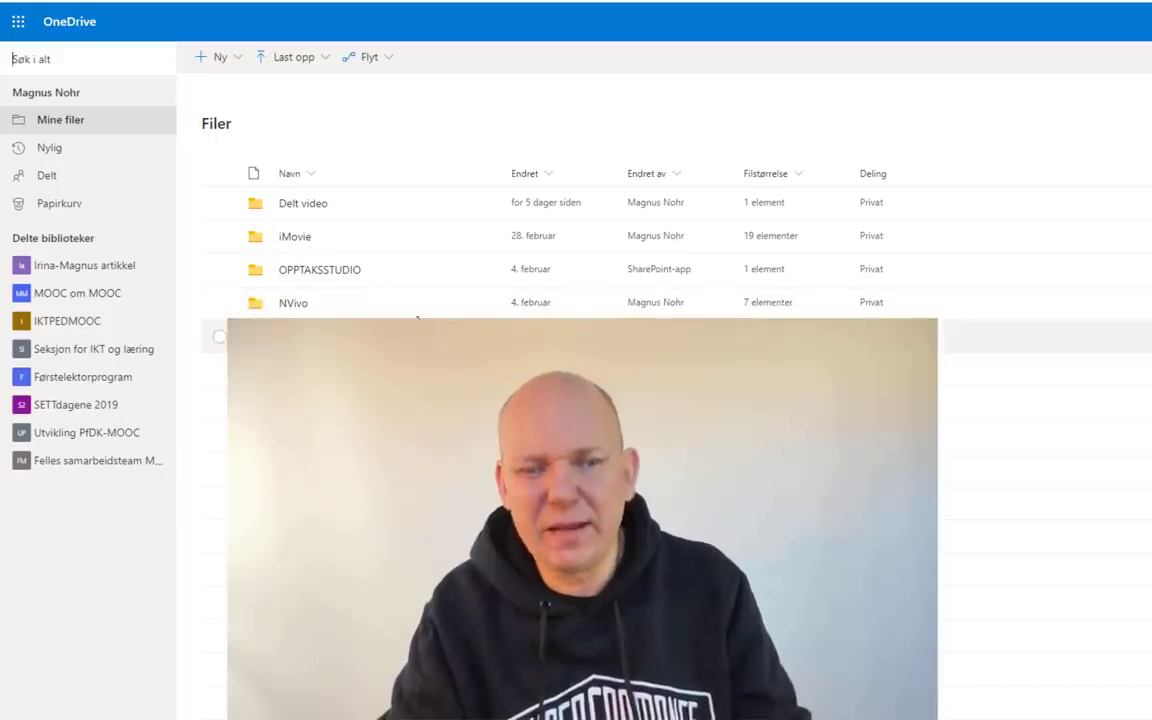
click(234, 62)
click(255, 92)
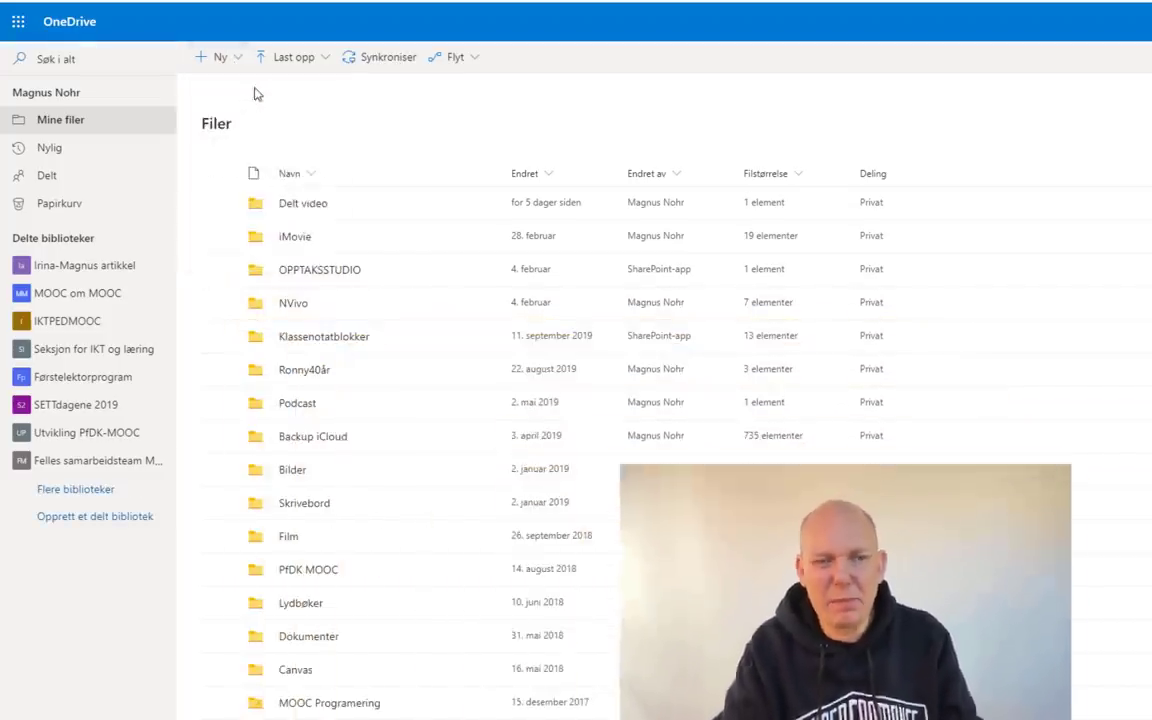
text(Skjermopptak)
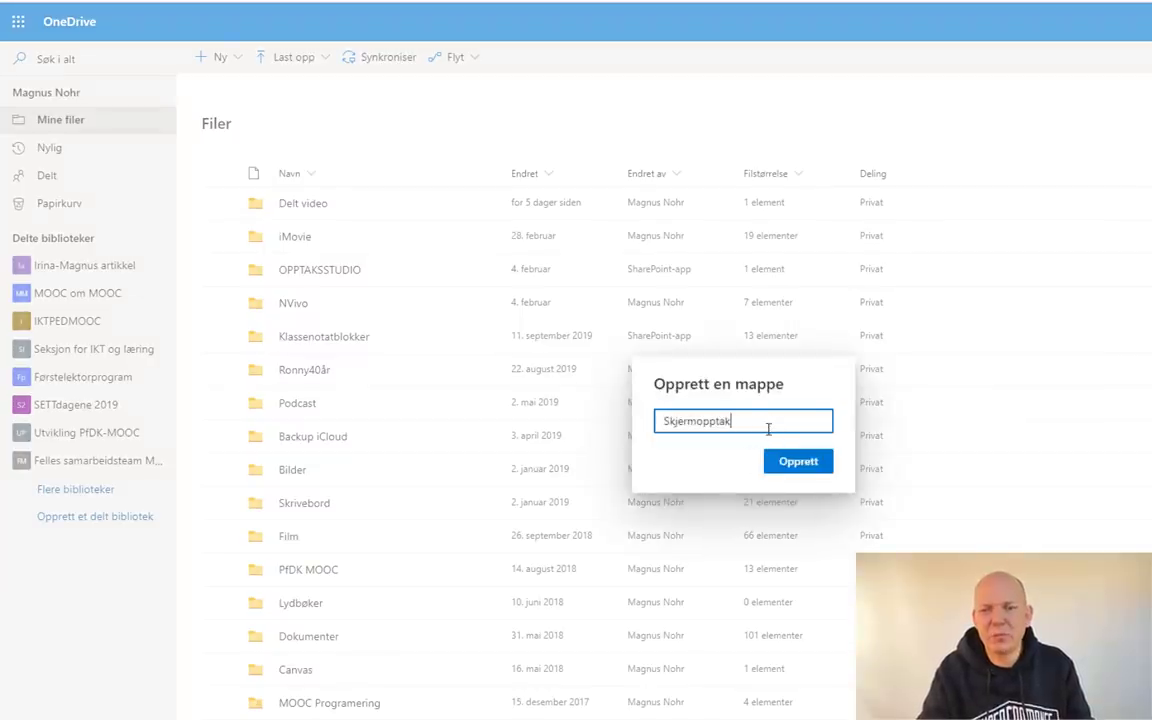
click(818, 465)
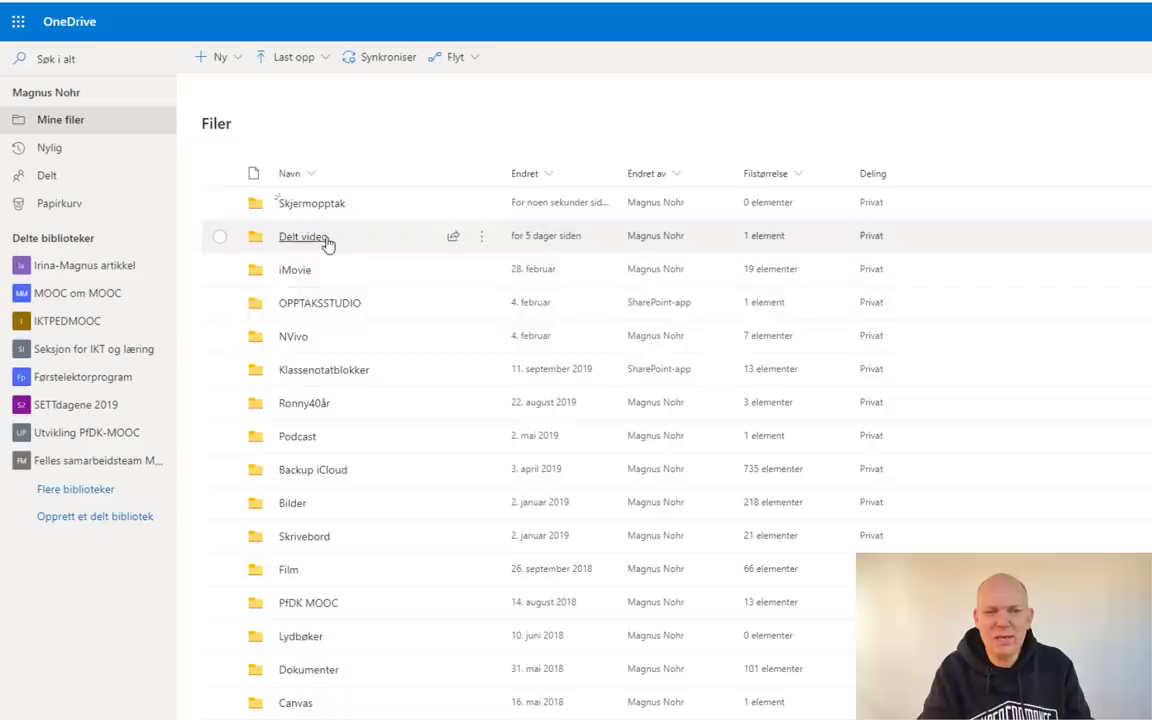
click(313, 204)
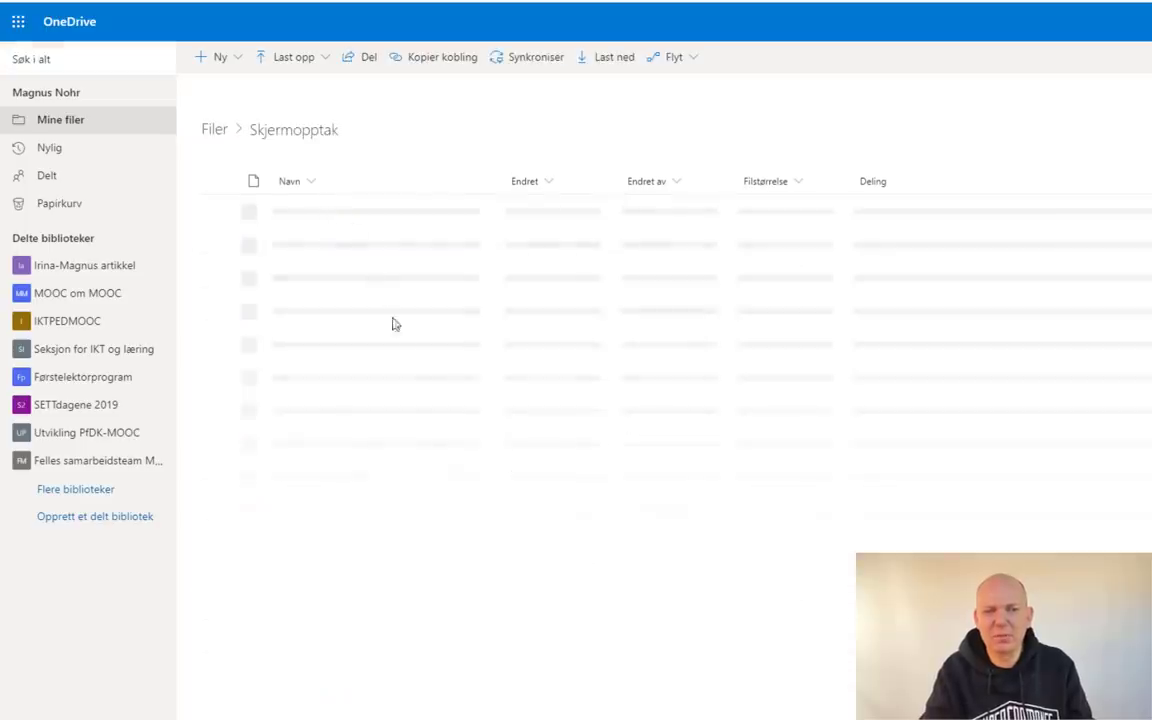
click(300, 62)
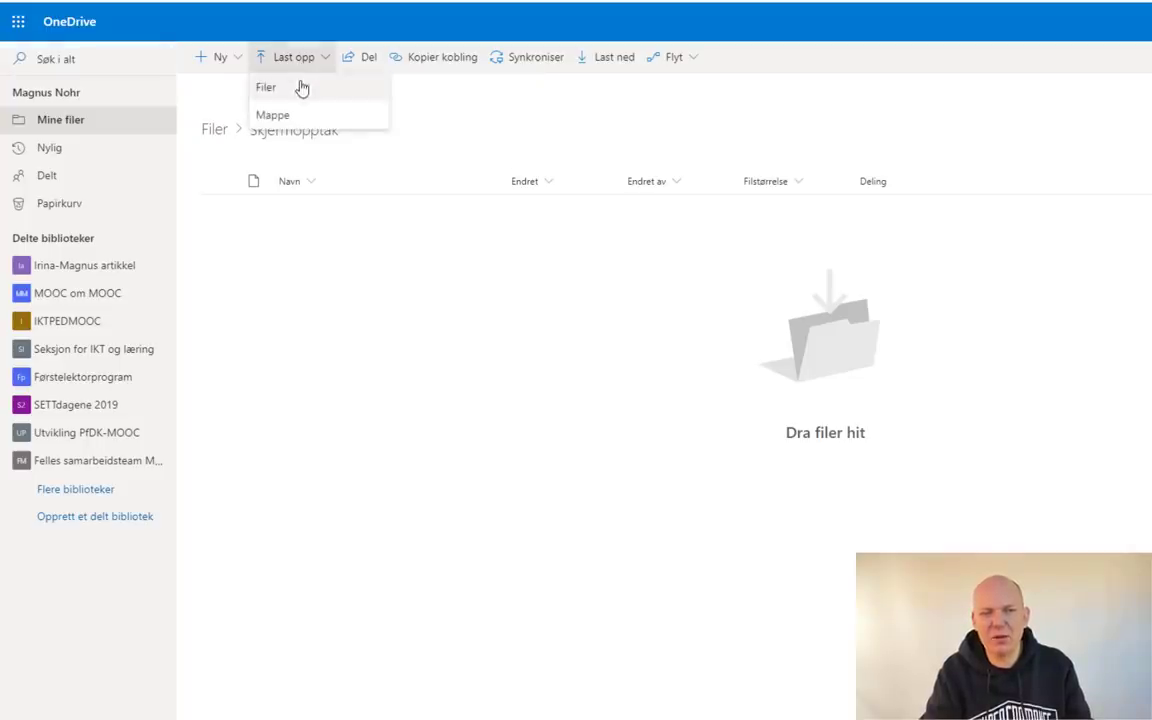
Upload the file 'Demo presentasjon skjermopptak i PP.mp4' from the computer into Skjermopptak
click(303, 100)
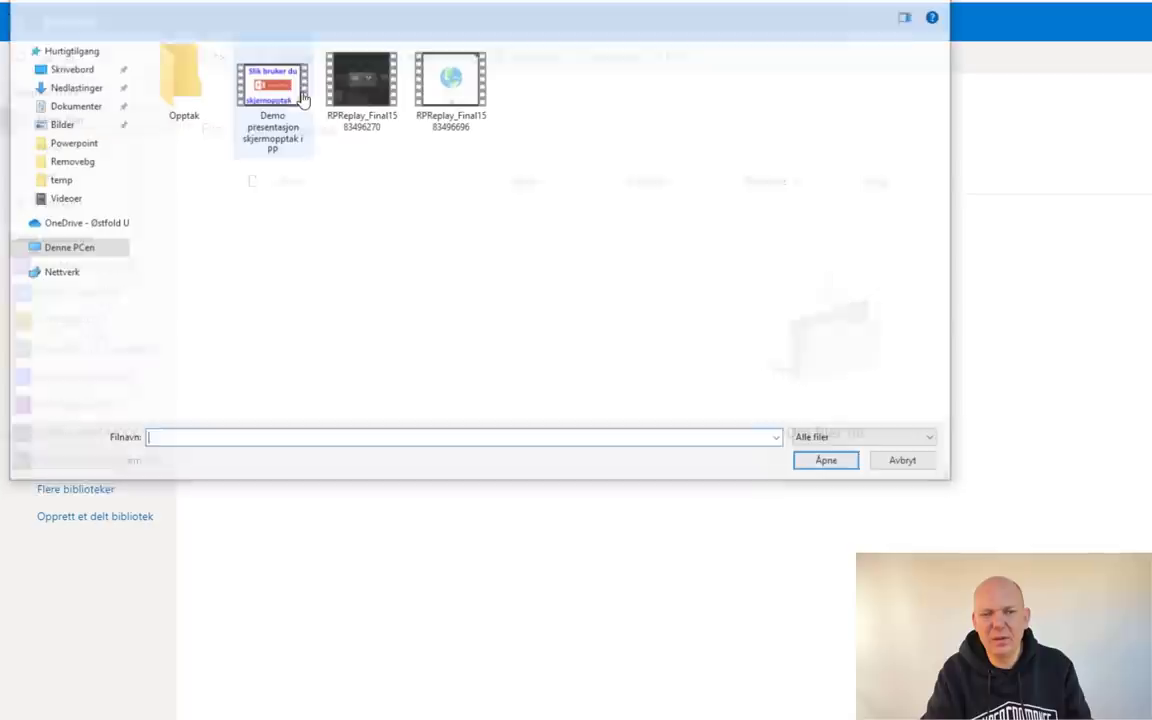
click(281, 108)
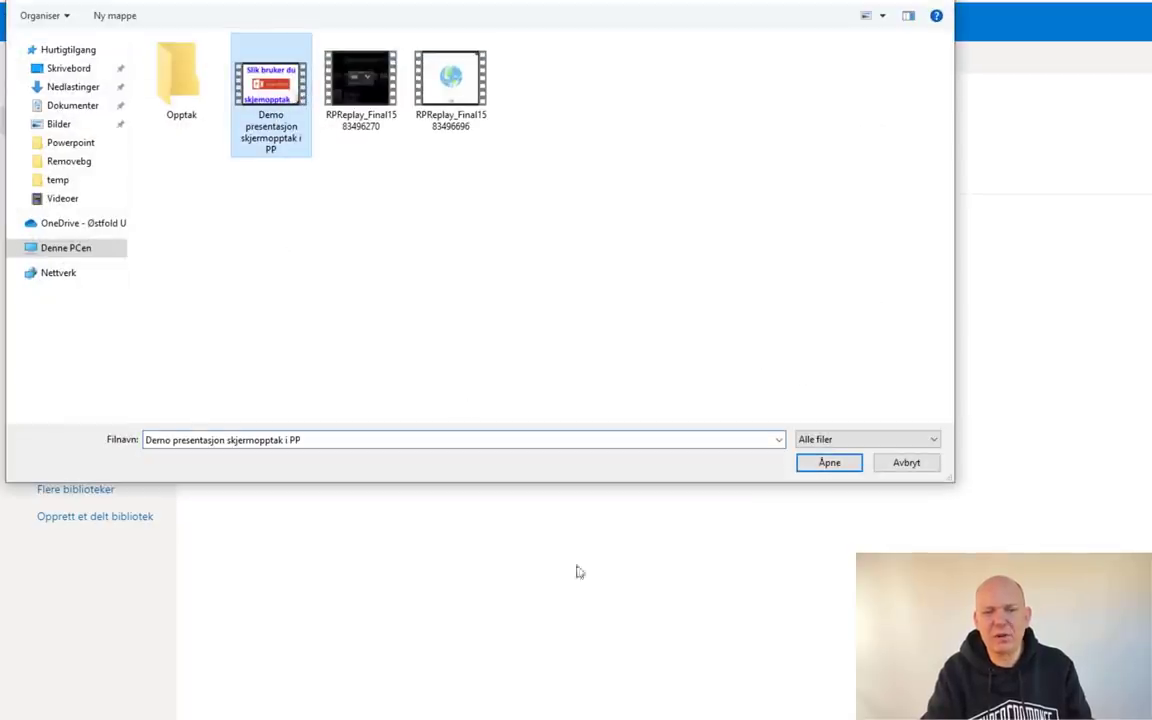
click(835, 465)
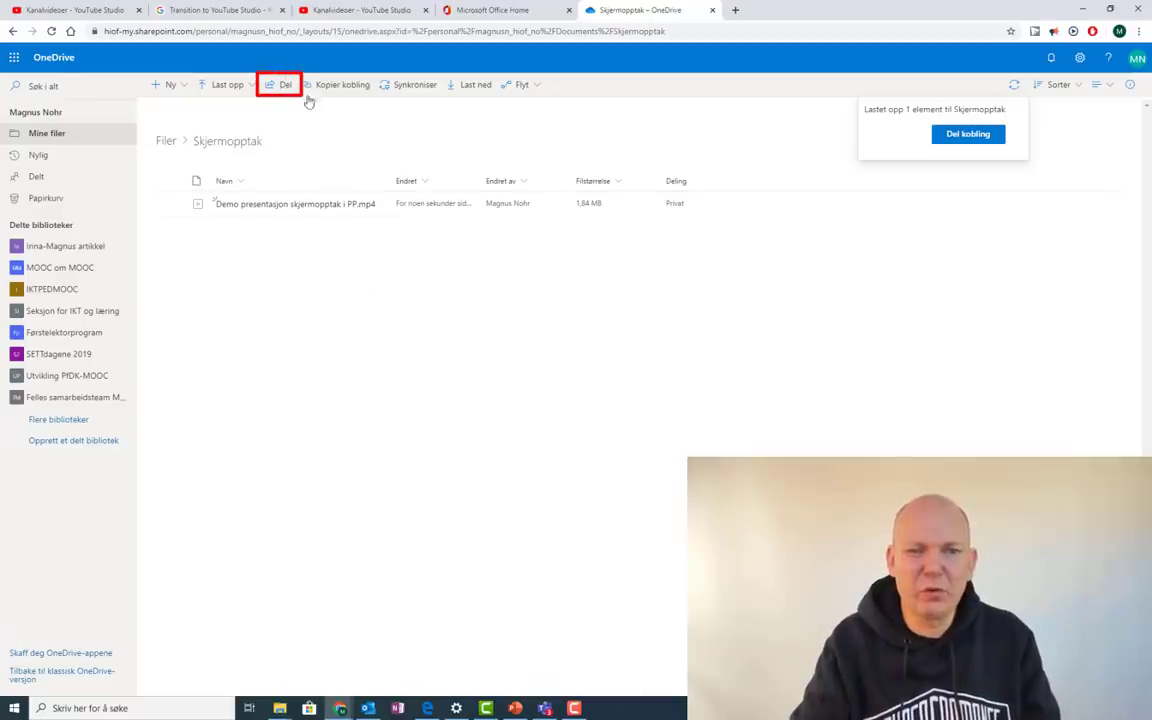
Set the MP4's share link to work for anyone with the link (Alle med koblingen)
mouse_move(295, 203)
click(171, 206)
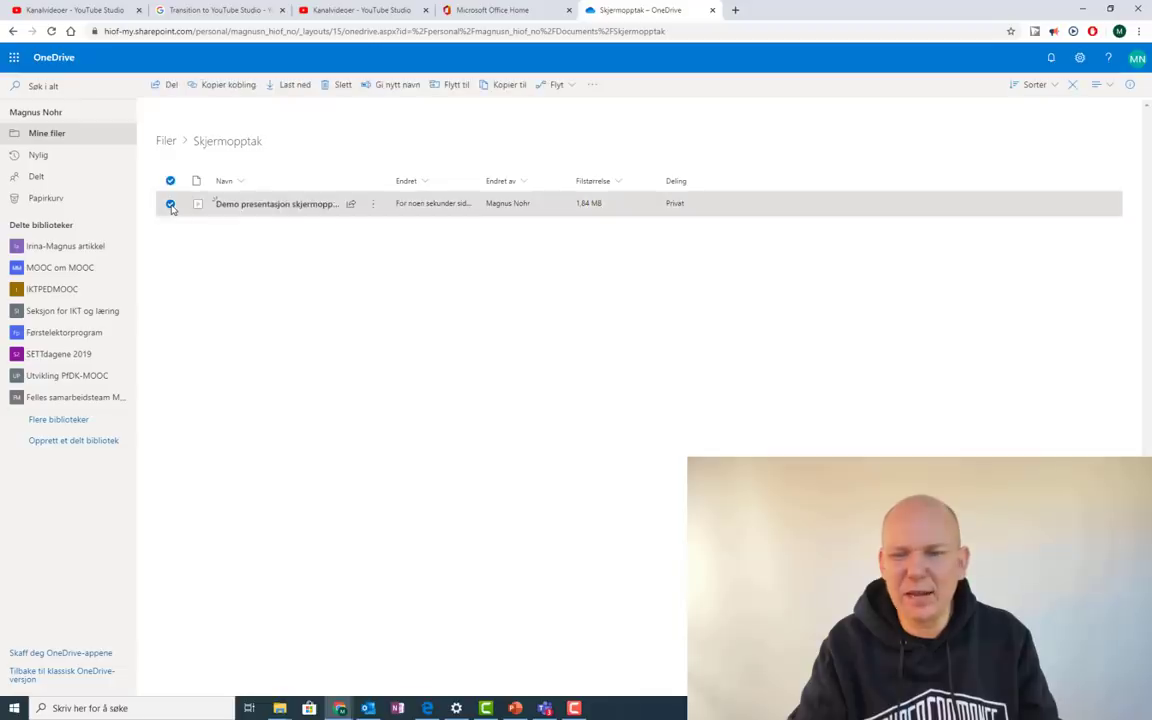
click(675, 204)
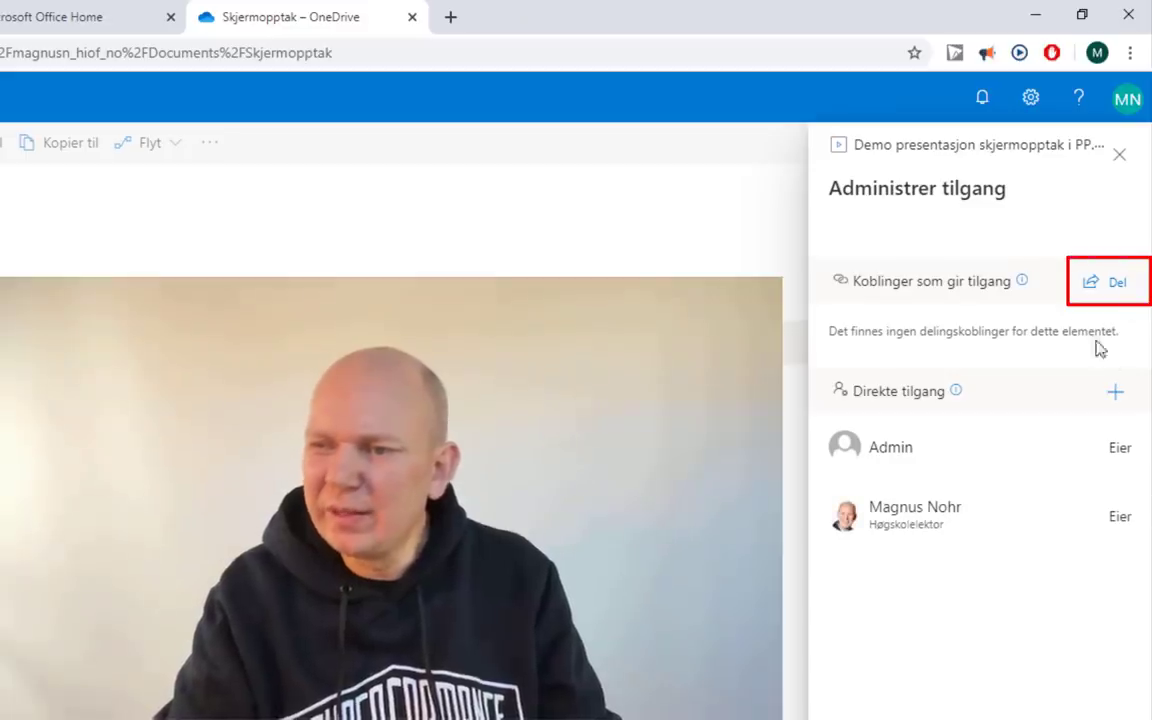
click(1116, 286)
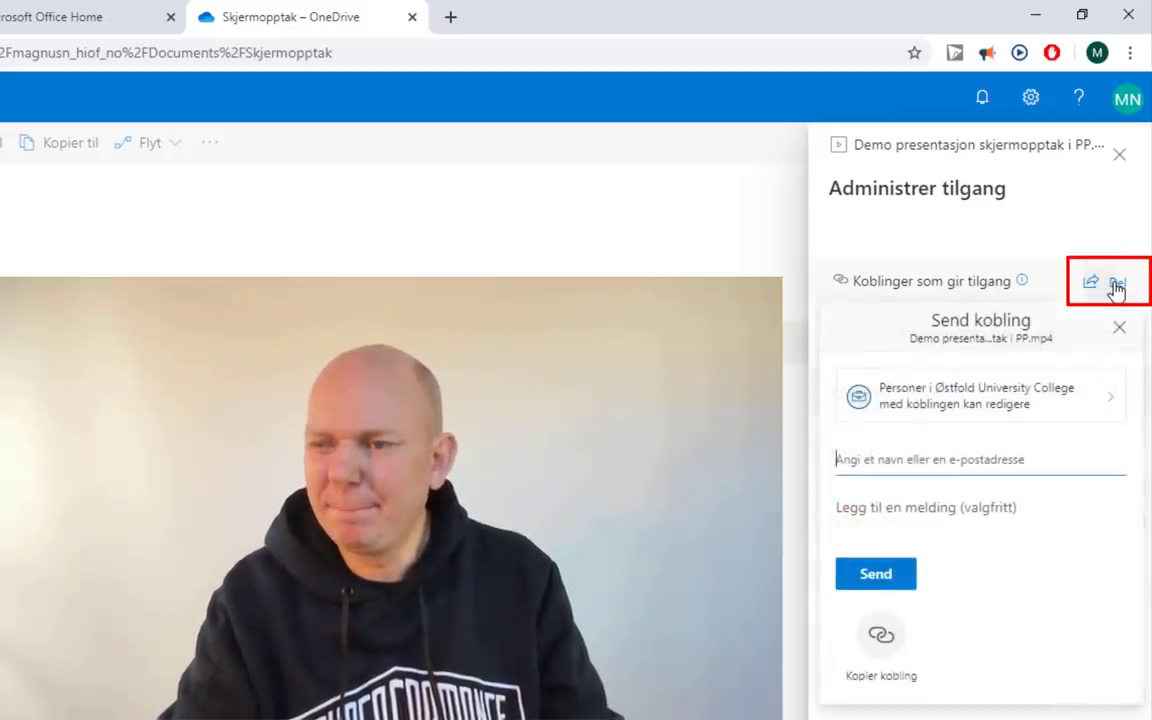
click(1010, 404)
click(943, 443)
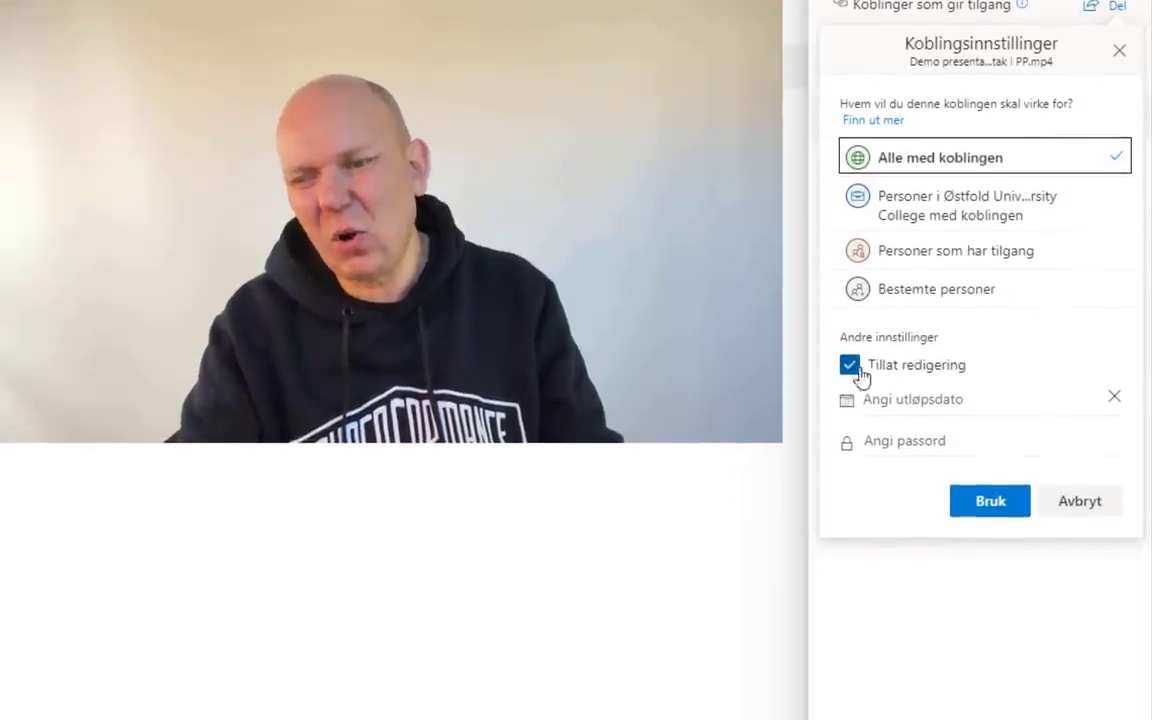
Turn off Tillat redigering, apply the settings, and copy the view-only link
click(851, 645)
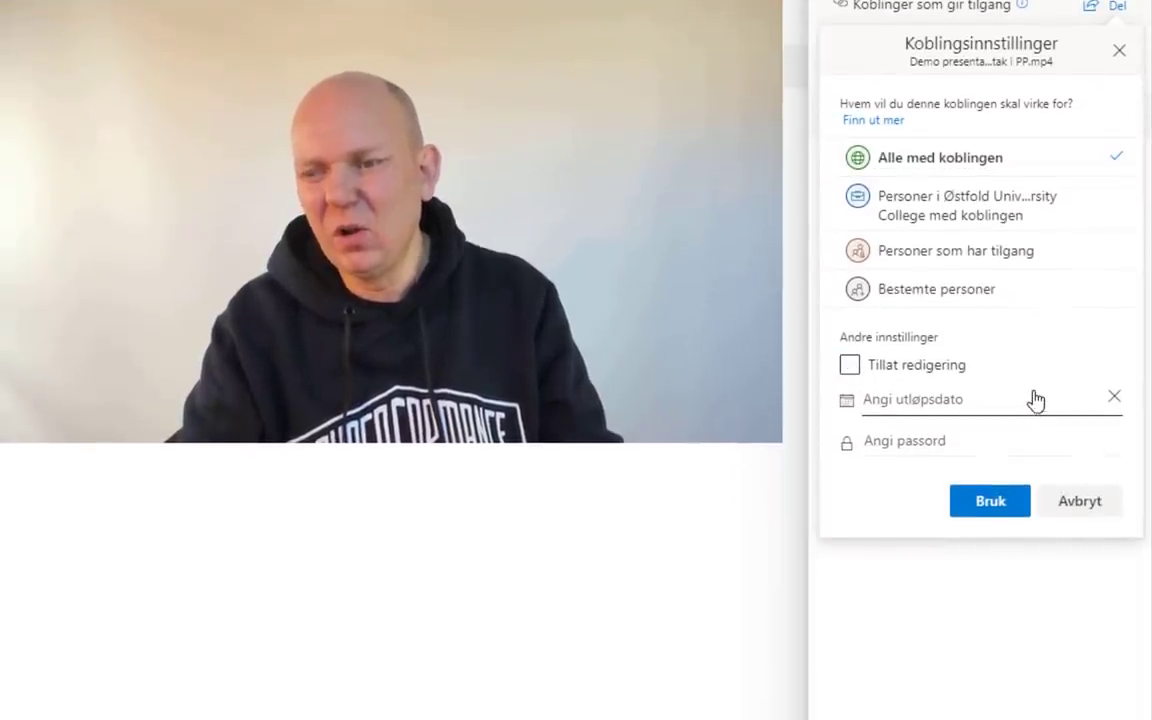
click(998, 501)
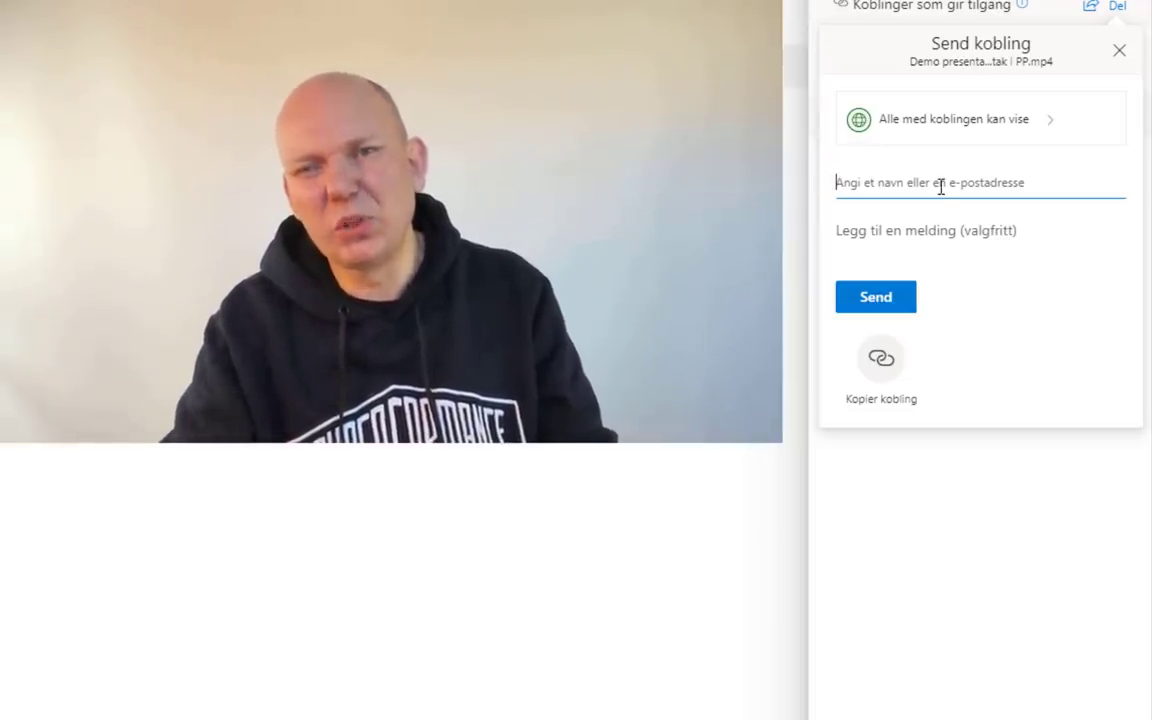
click(883, 378)
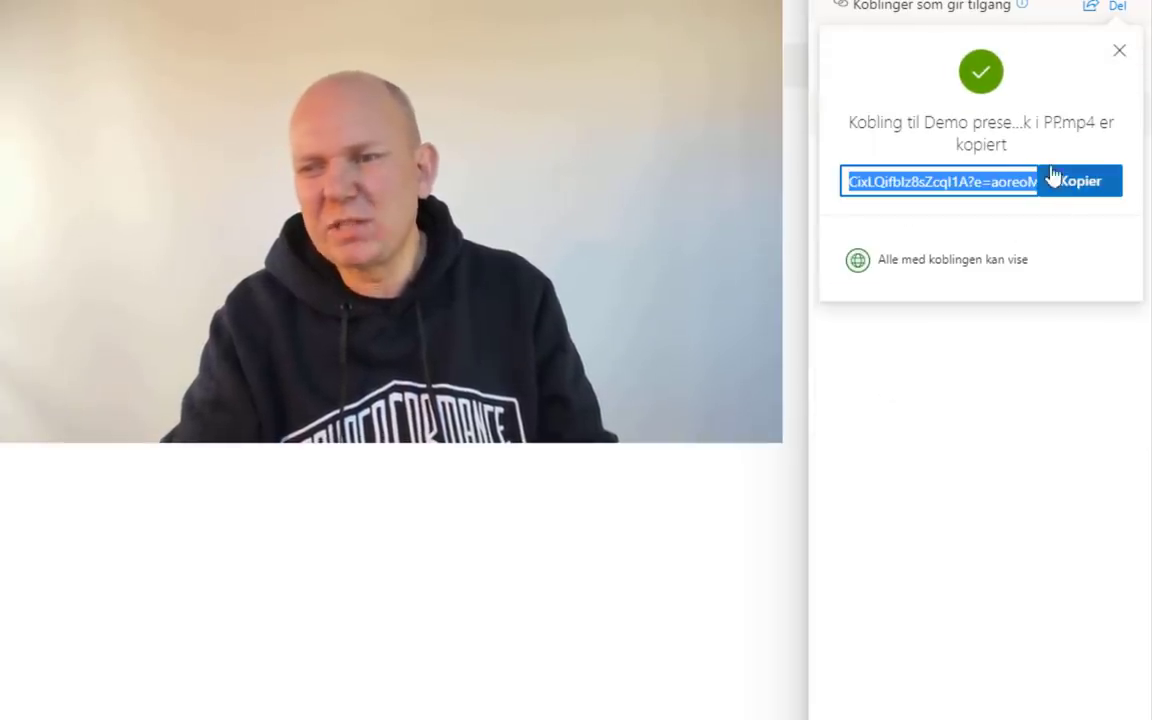
click(1080, 183)
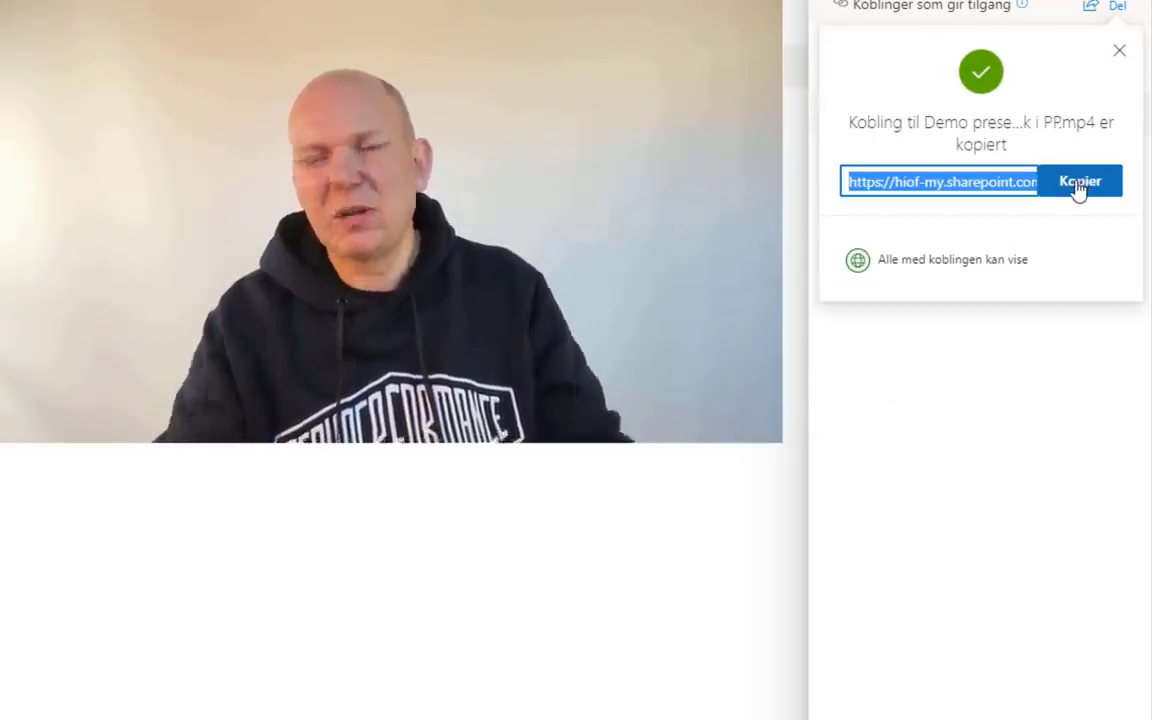